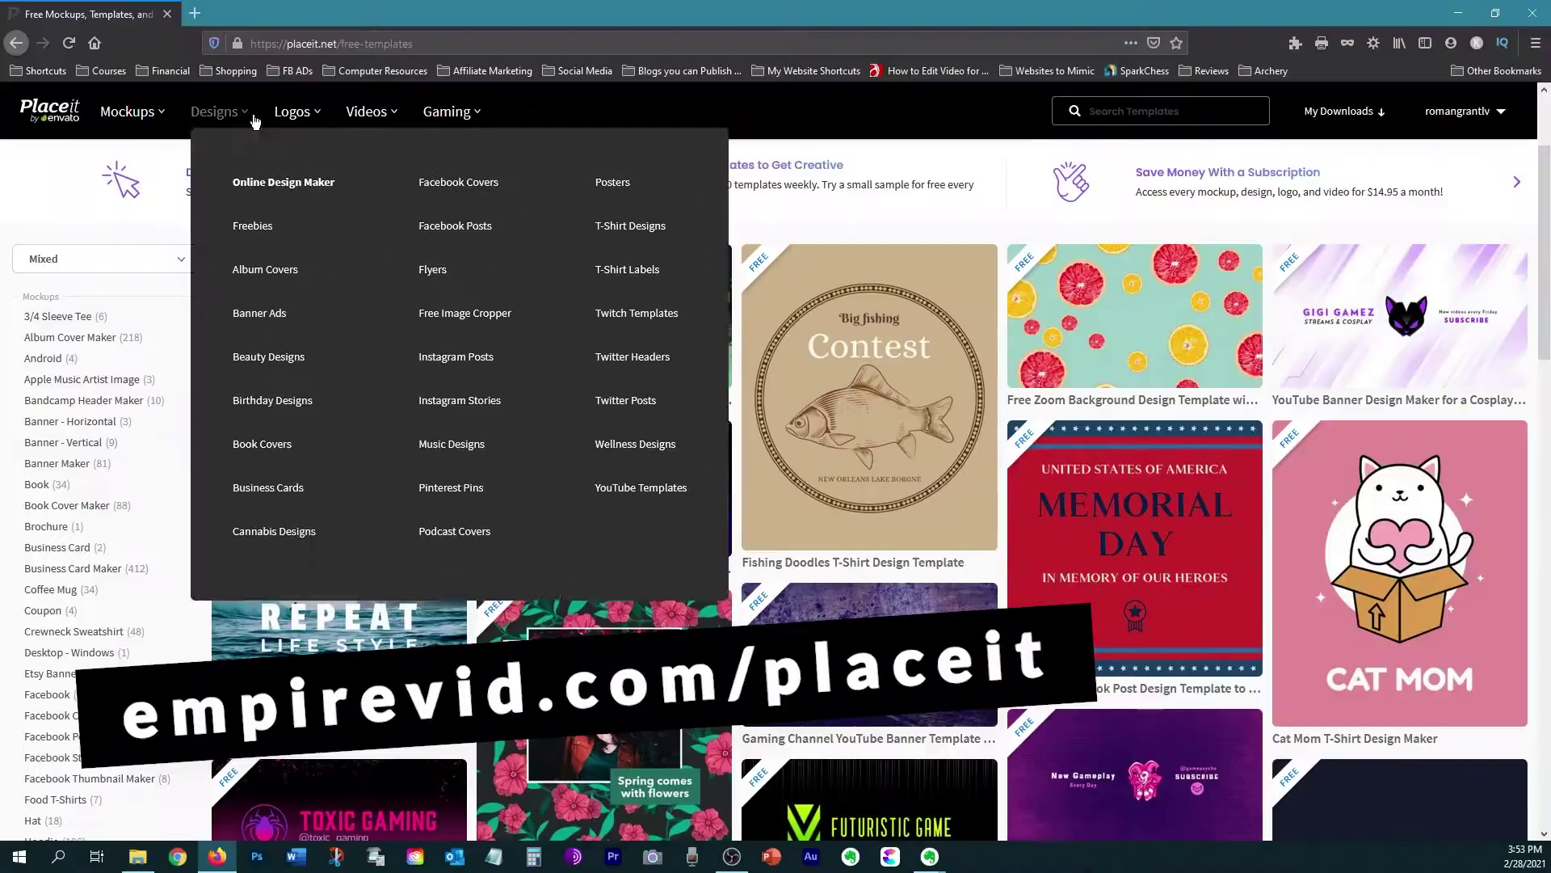
Step: Browse the free logo templates across several result pages
scroll(1168, 585, "down", 3)
scroll(1168, 585, "down", 2)
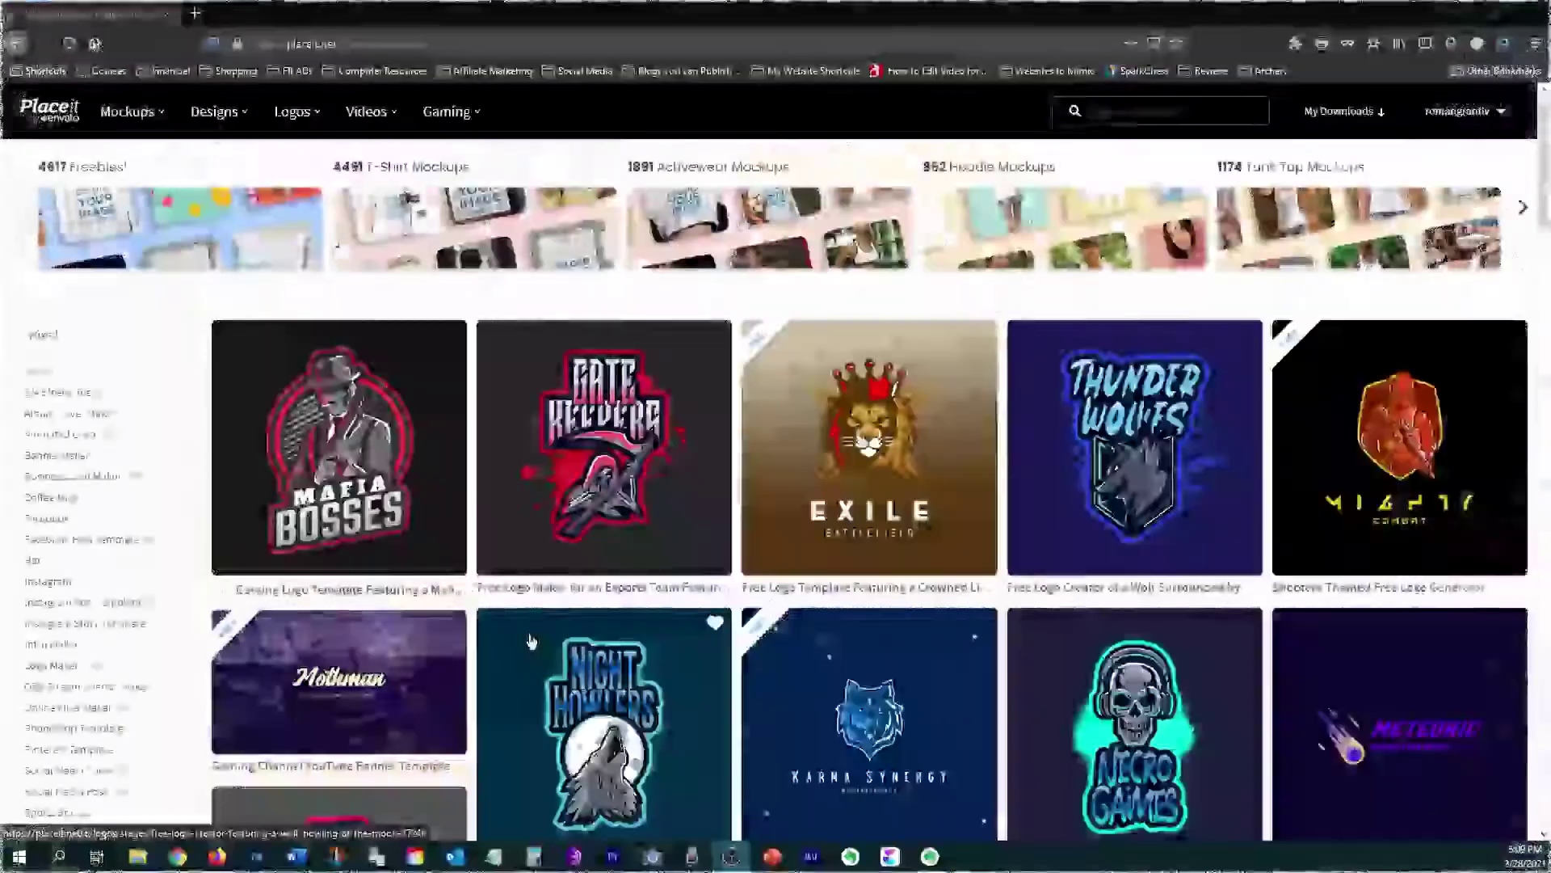
mouse_move(267, 105)
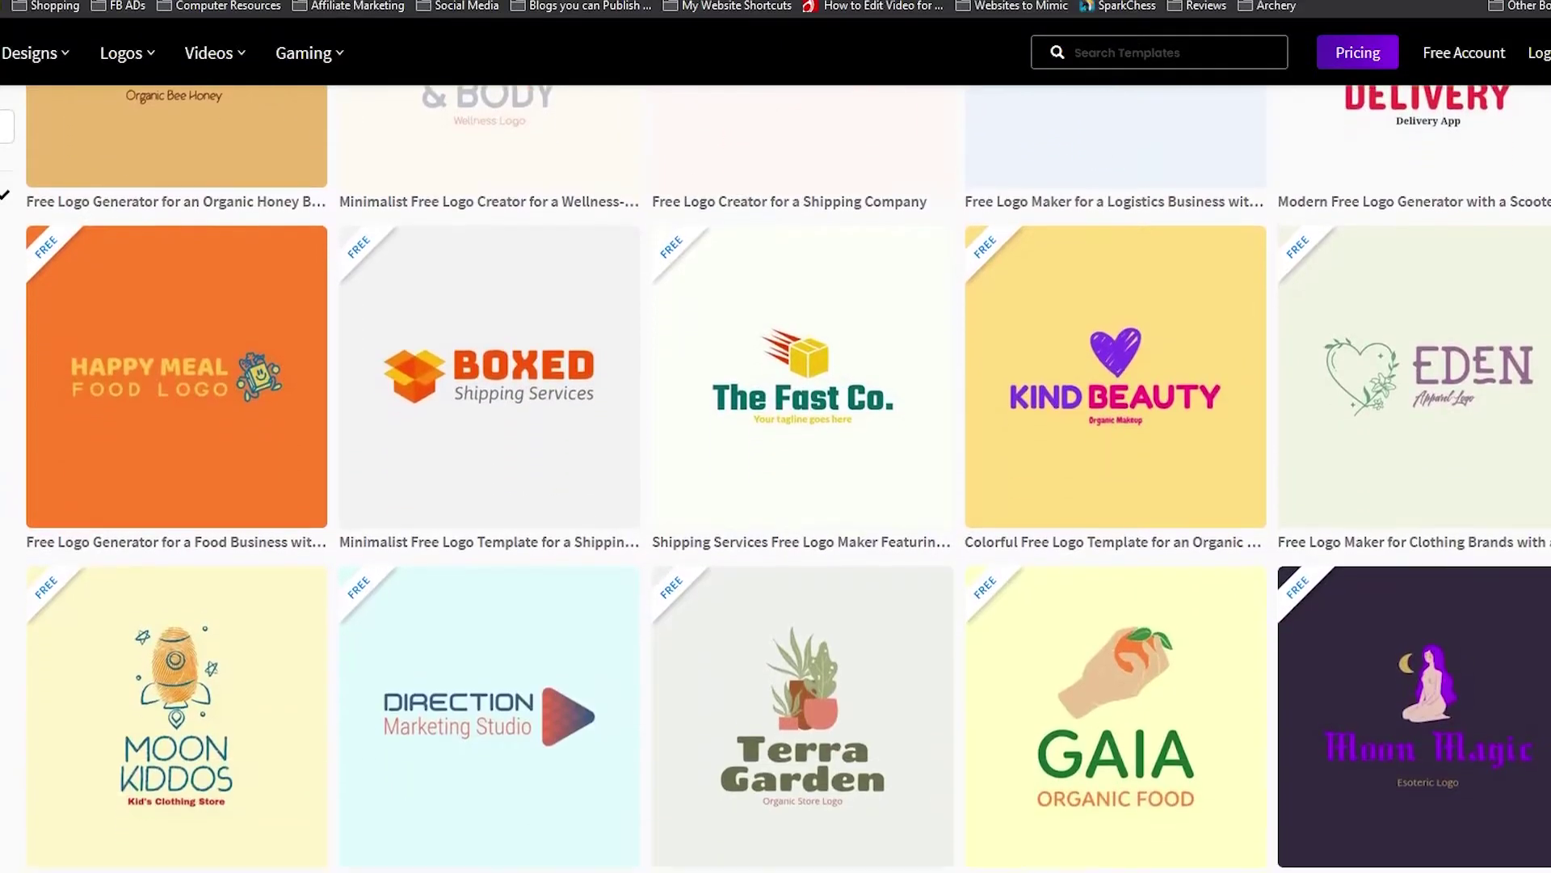
scroll(776, 477, "down", 8)
left_click(766, 580)
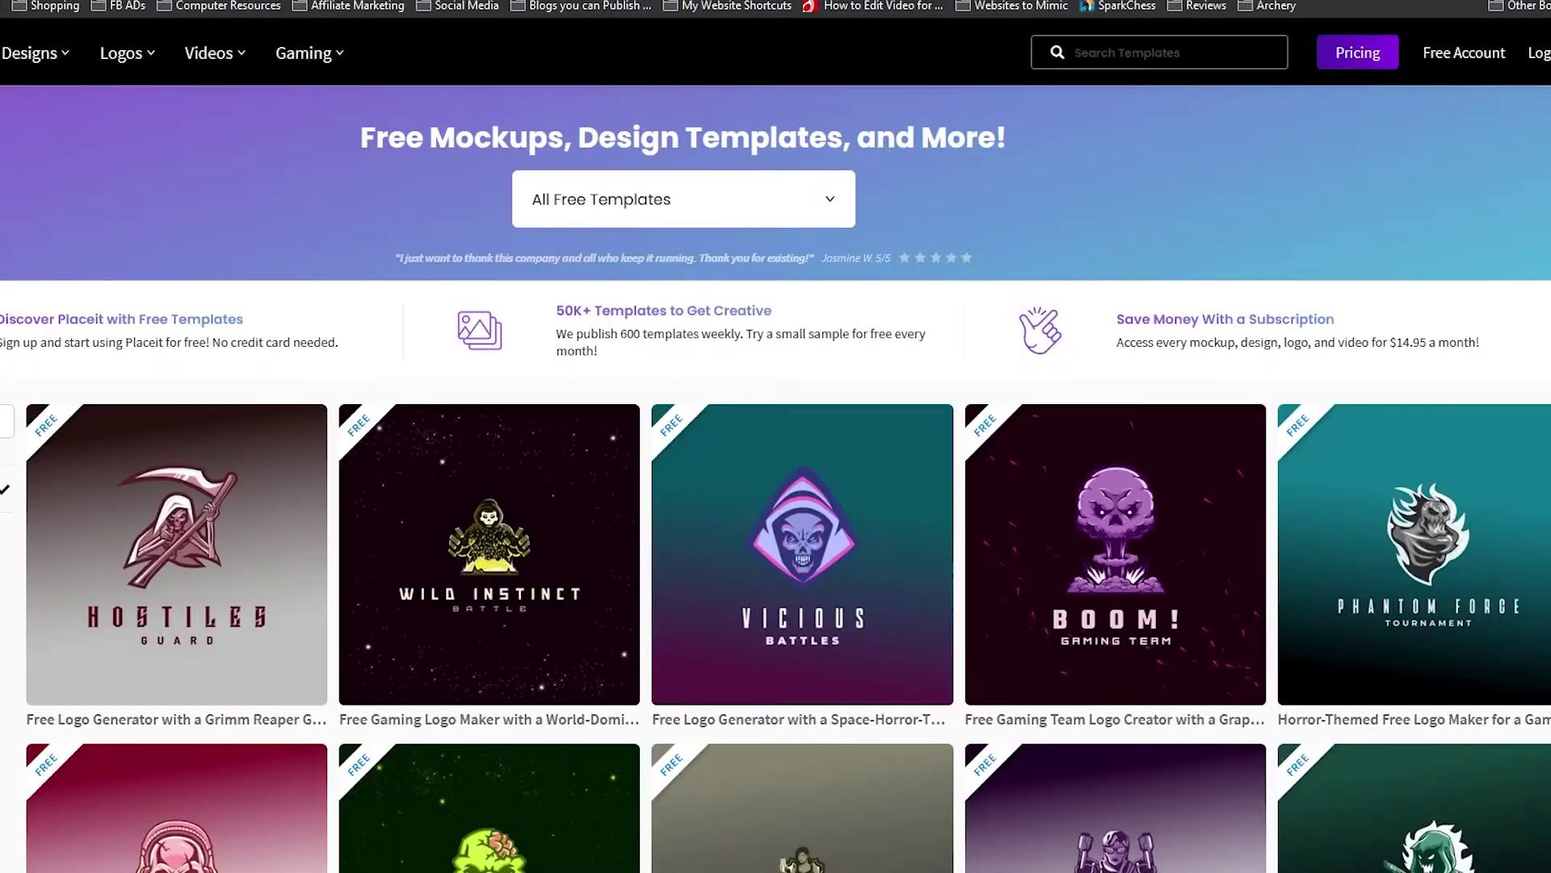
scroll(776, 477, "down", 5)
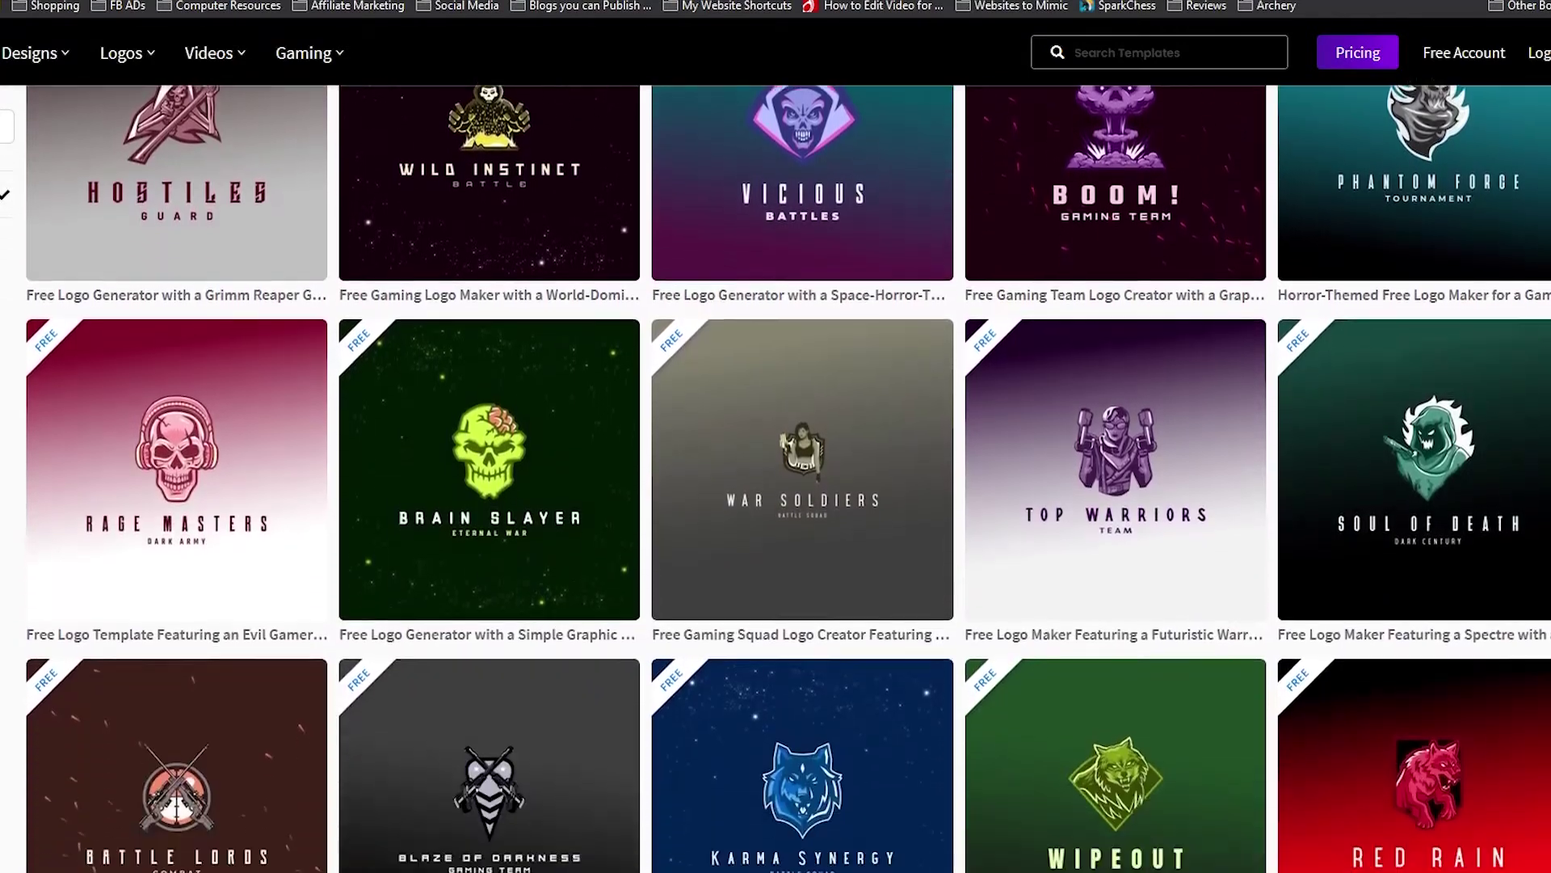
scroll(776, 477, "down", 12)
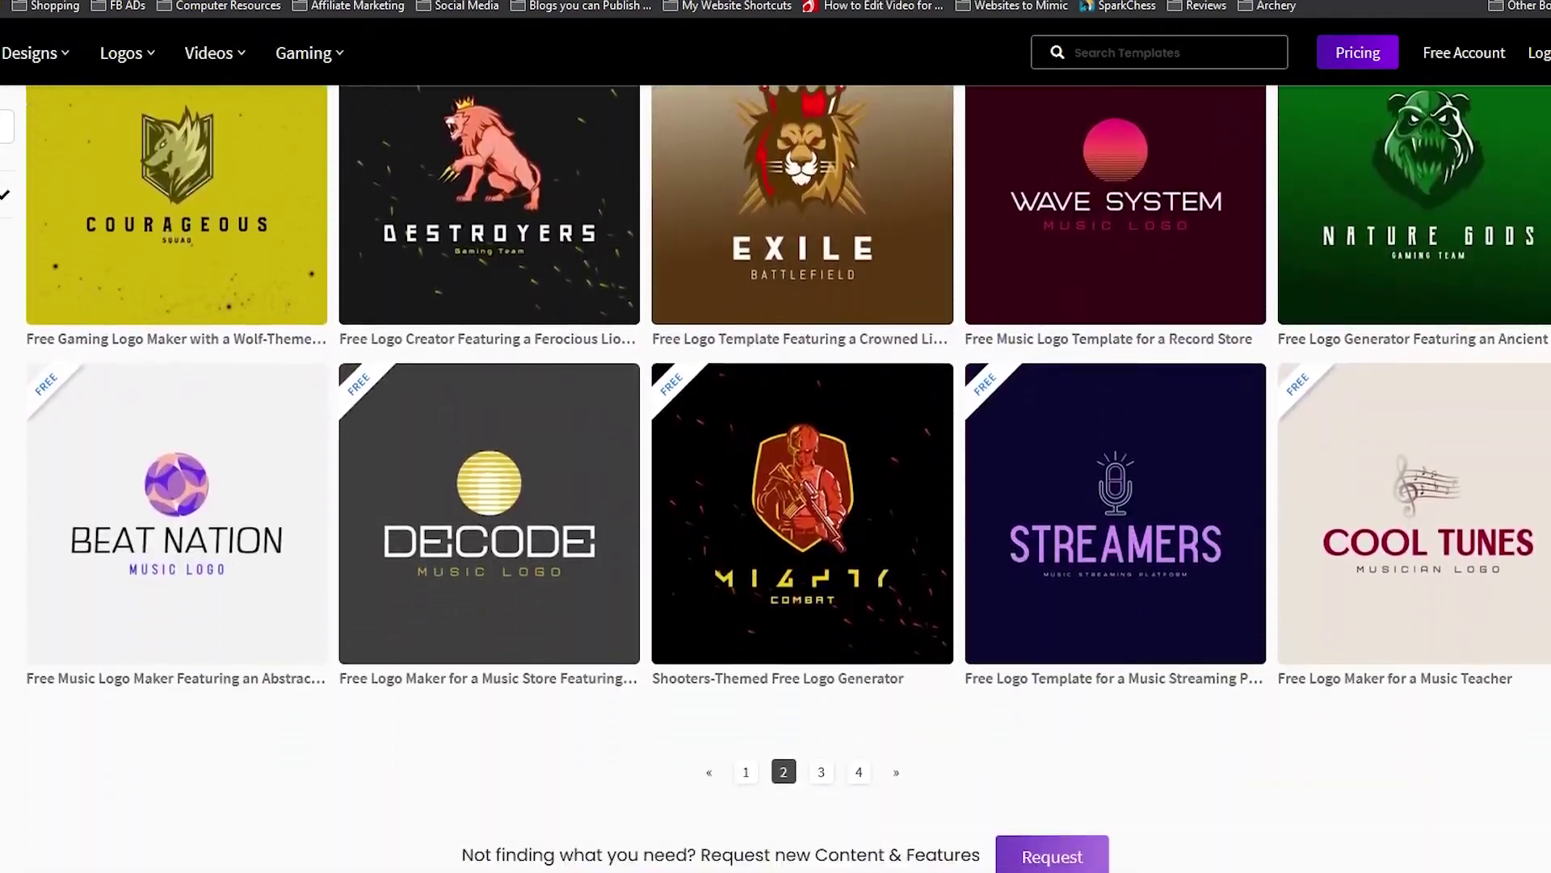
scroll(775, 476, "down", 3)
left_click(821, 571)
scroll(776, 476, "down", 4)
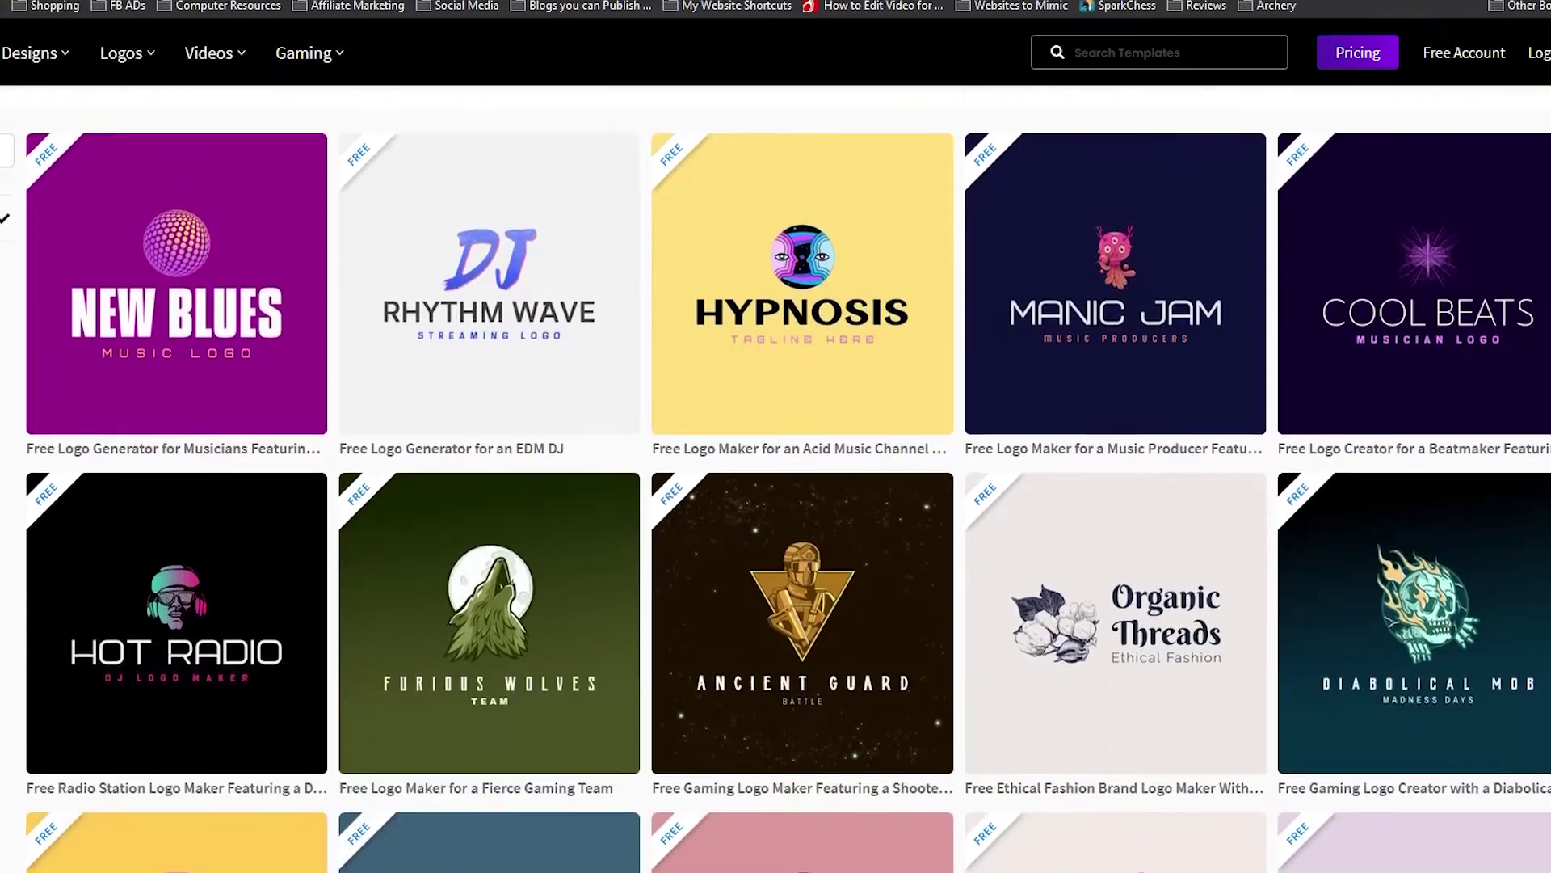
scroll(776, 477, "down", 5)
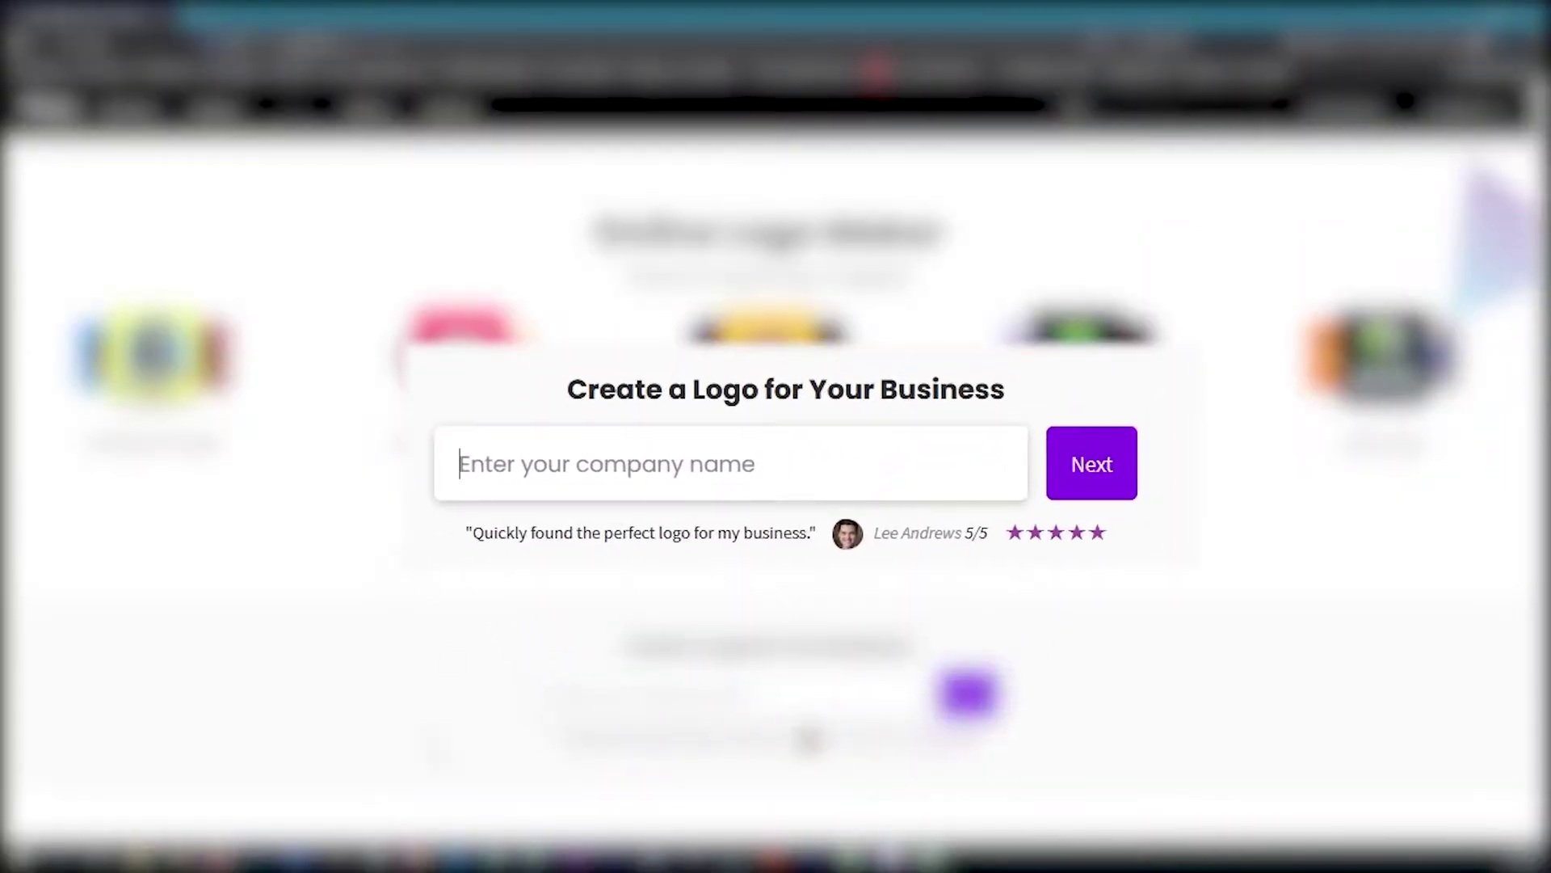
Step: Start a logo for the company name "Empire VID" with the industry set to Logos (All)
left_click(459, 464)
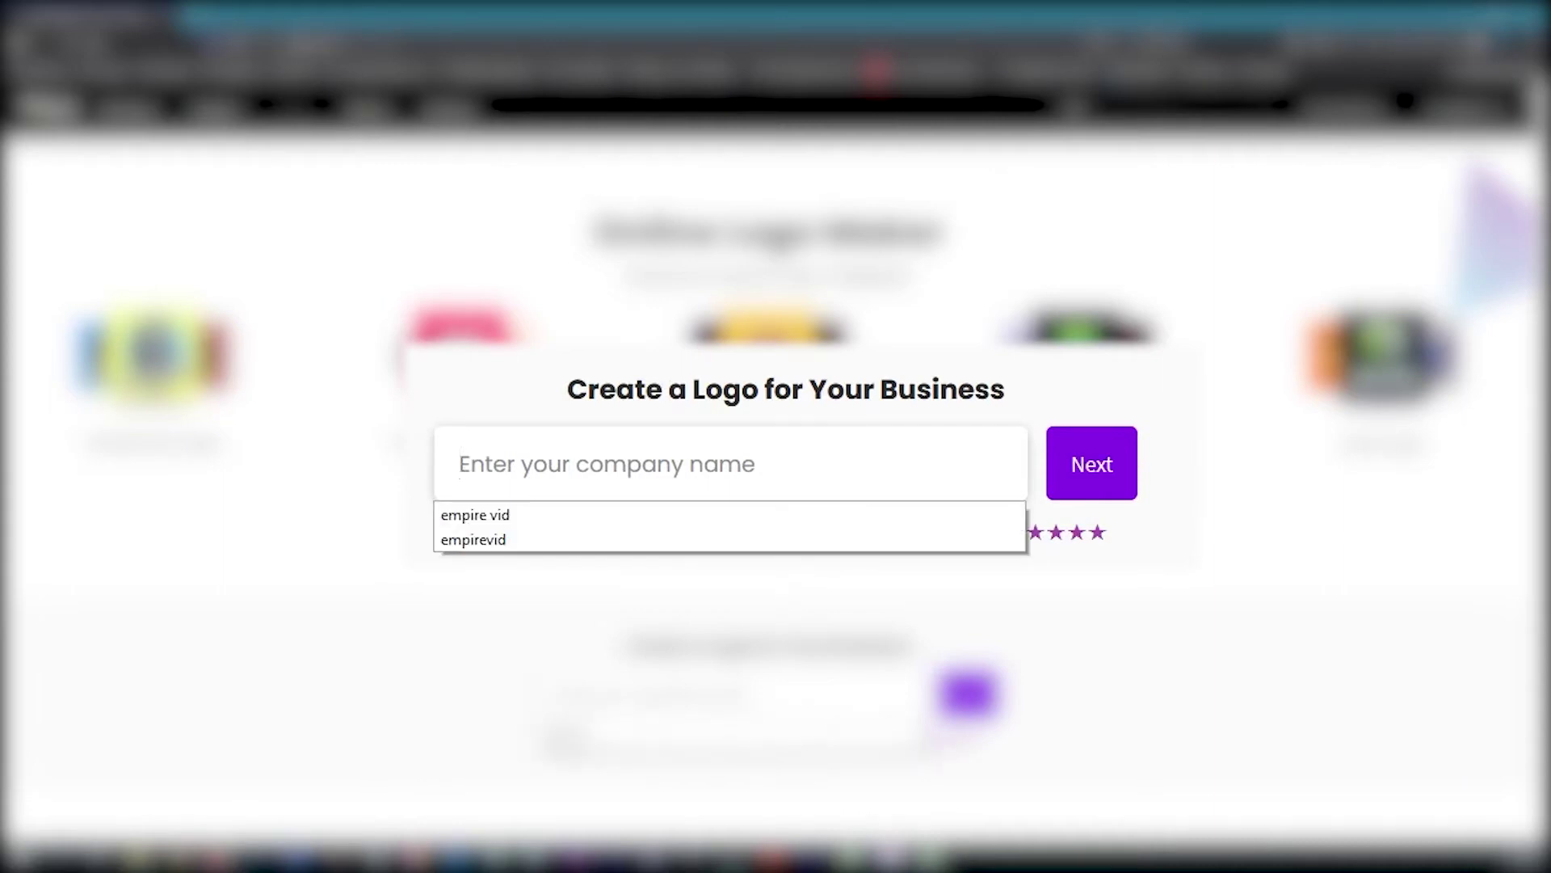
type("Empire VID")
left_click(1103, 462)
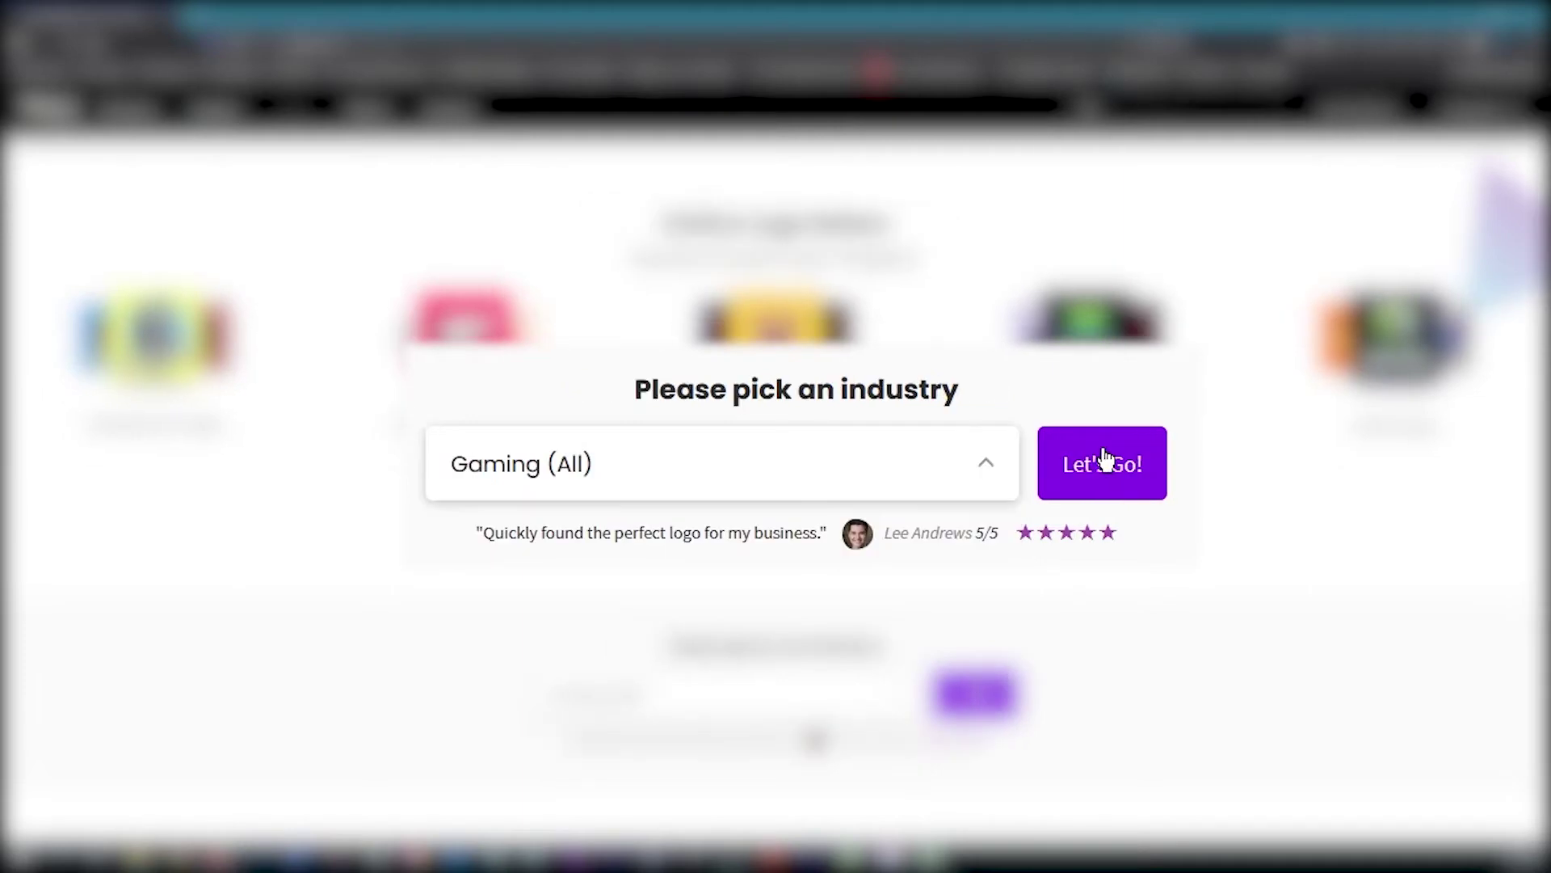
left_click(979, 477)
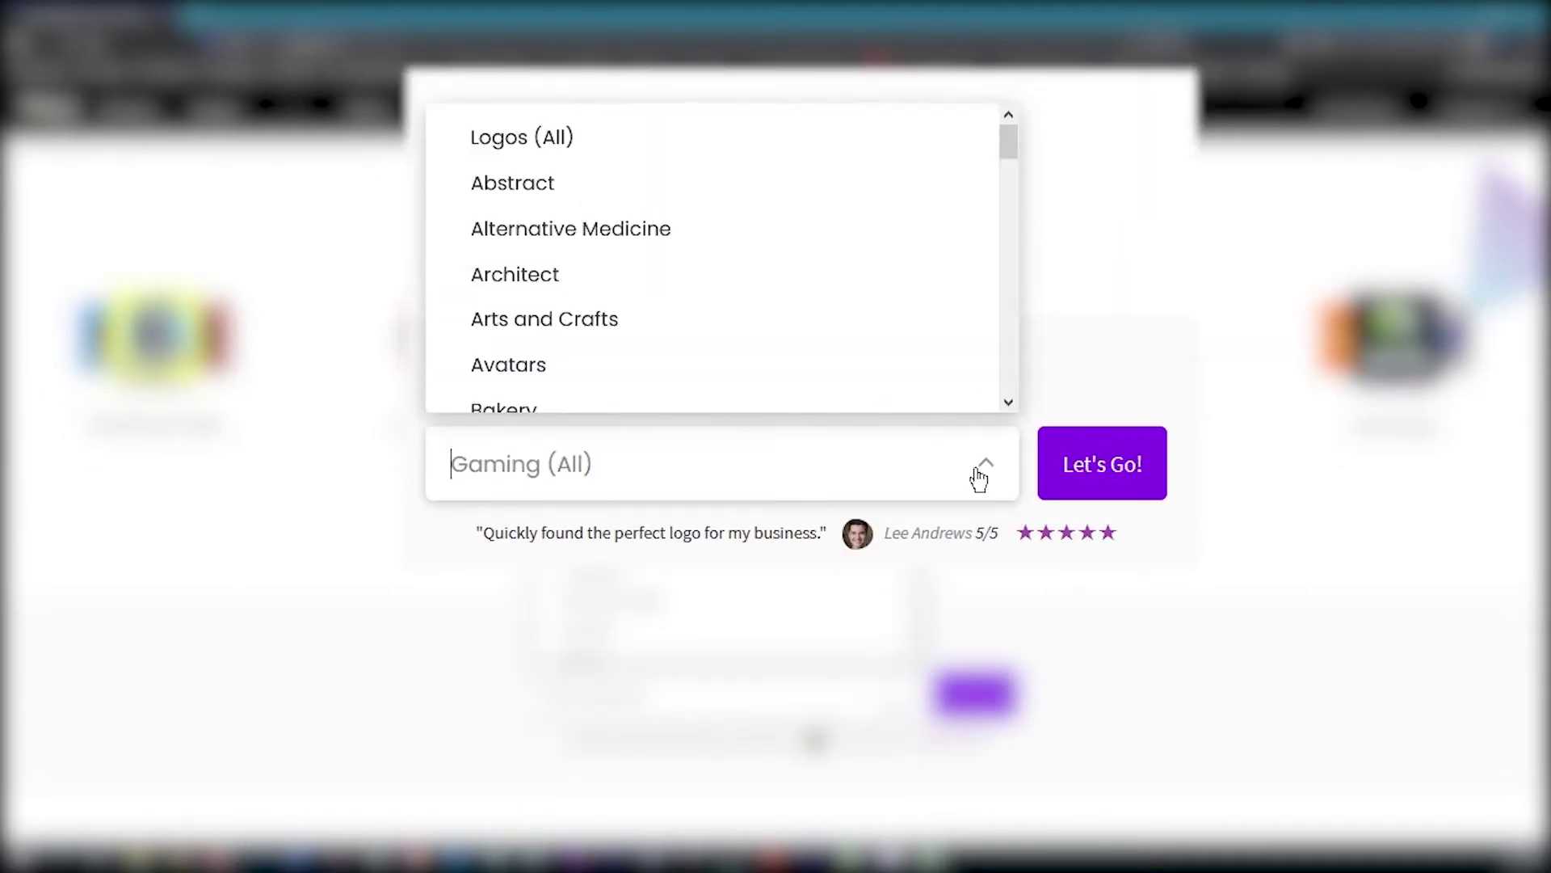
left_click(483, 135)
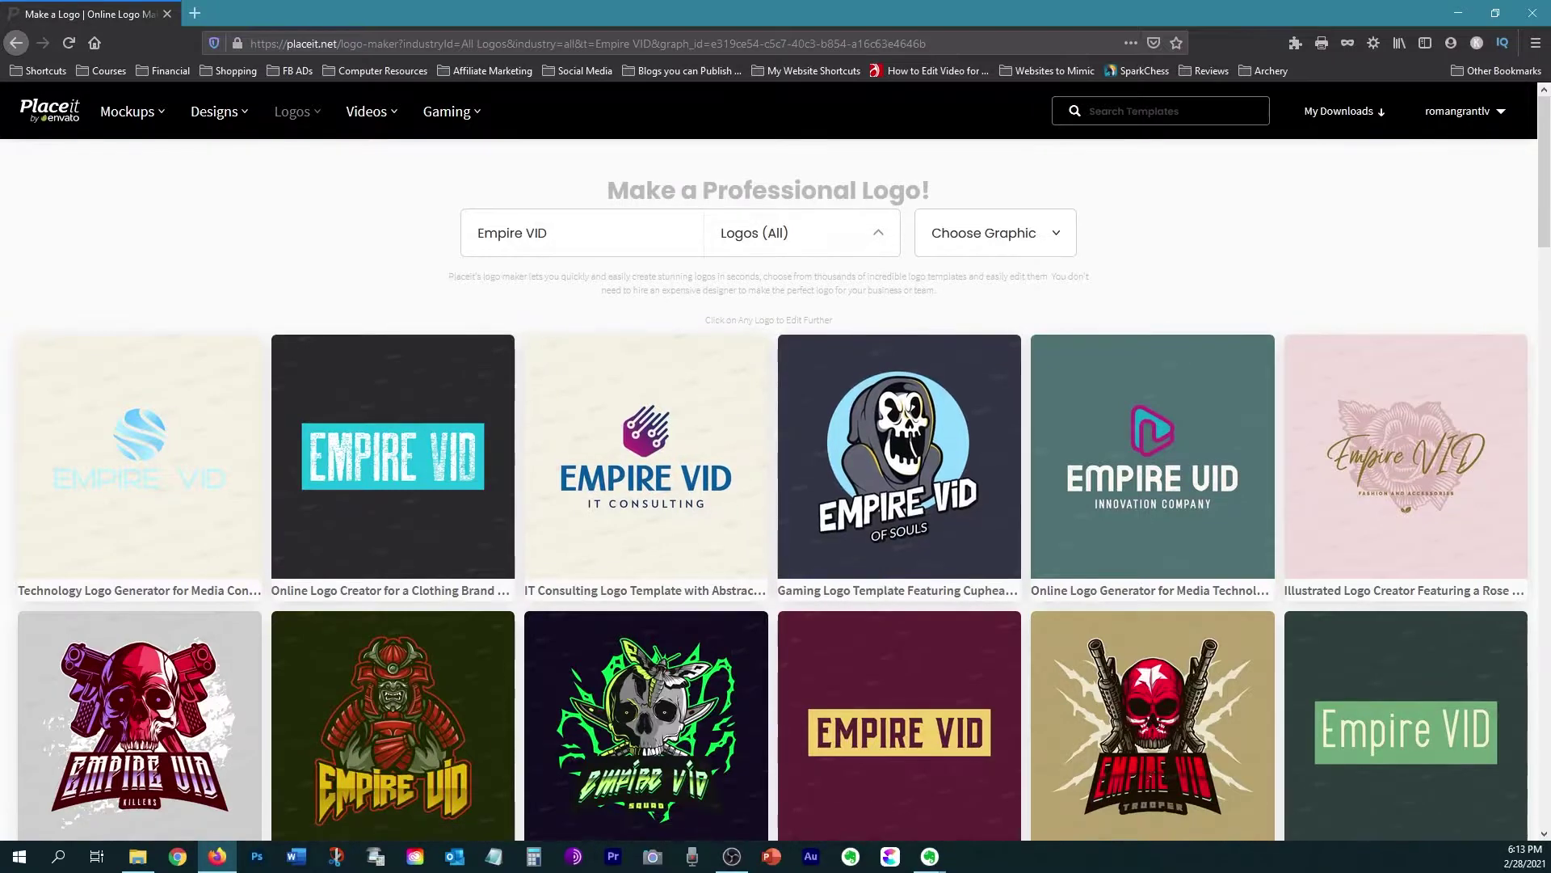
Step: Review the available industry categories and the selection of logo graphics
left_click(792, 232)
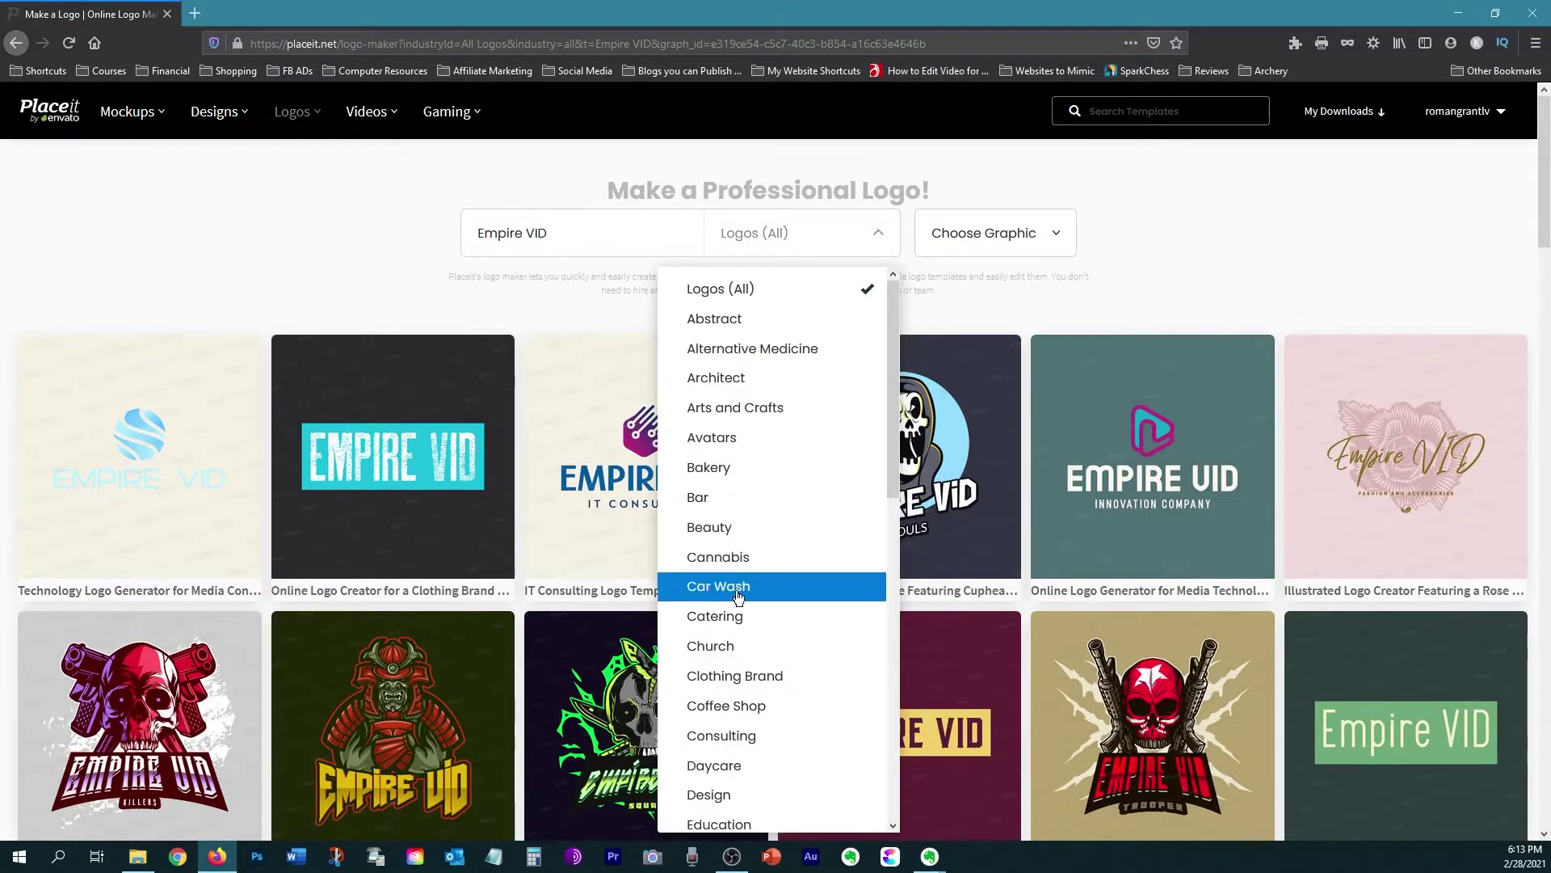
left_click(1071, 236)
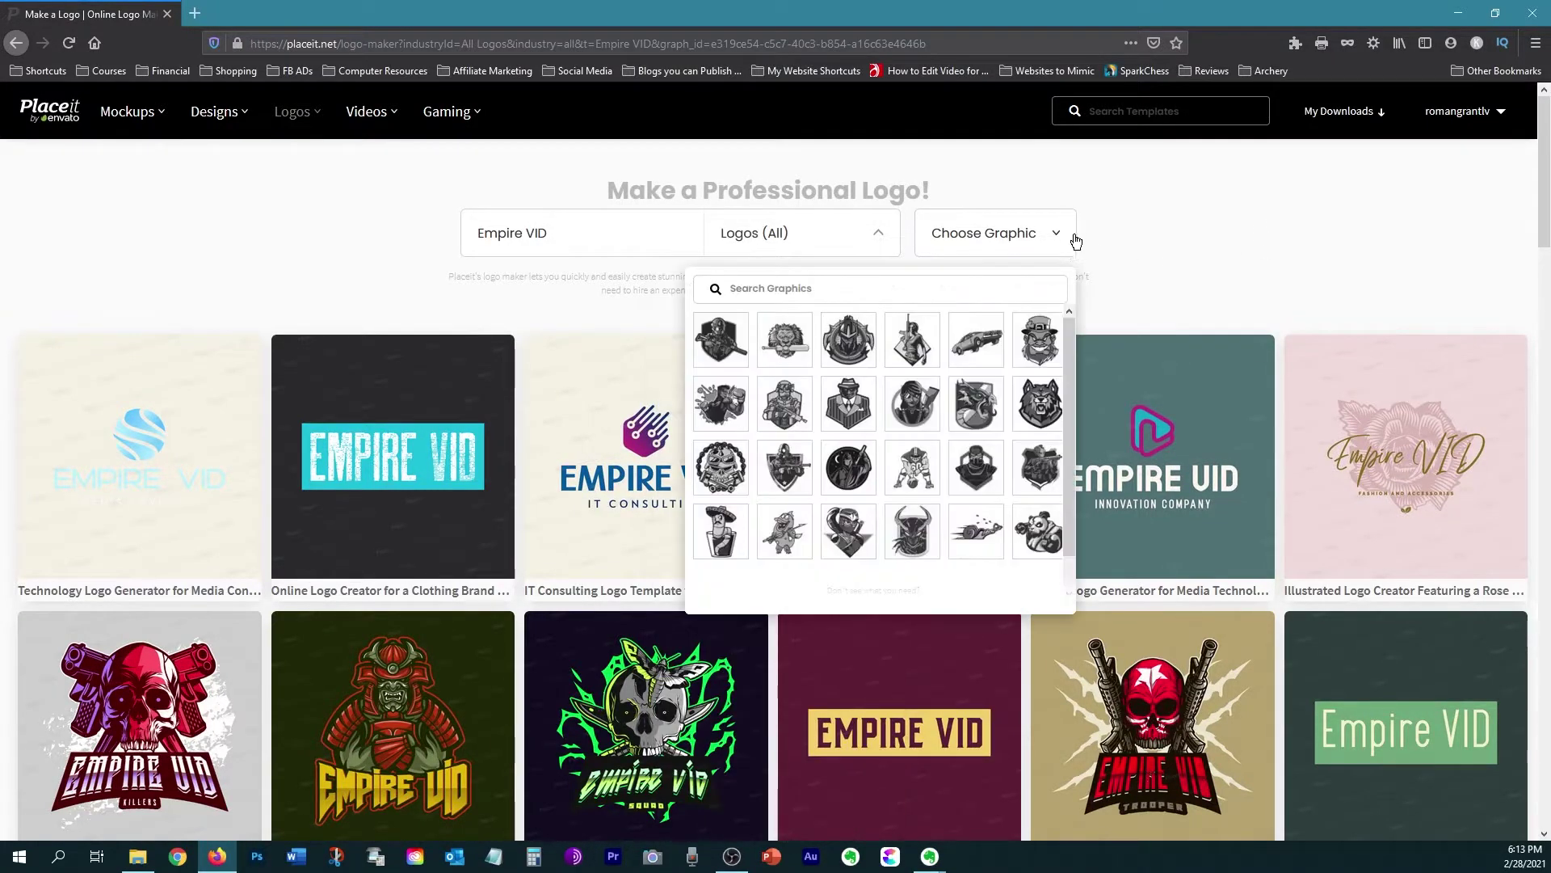
left_click_drag(1076, 349, 1078, 511)
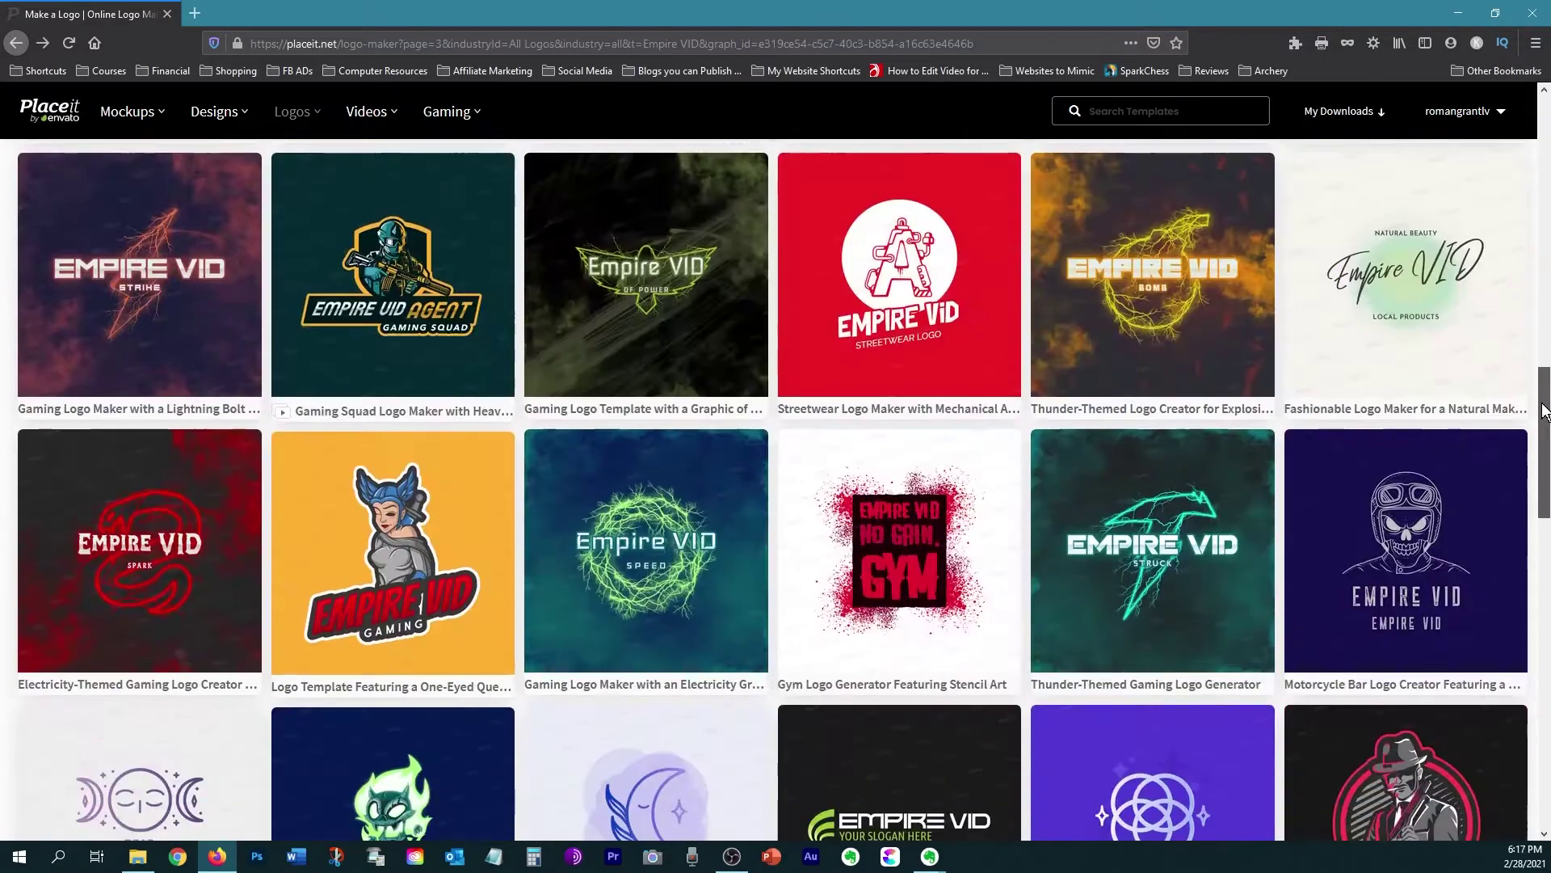
Step: Open the Abstract Logo Template for a Corporation and inspect its graphic, company name and slogan elements on the canvas
scroll(1010, 519, "down", 5)
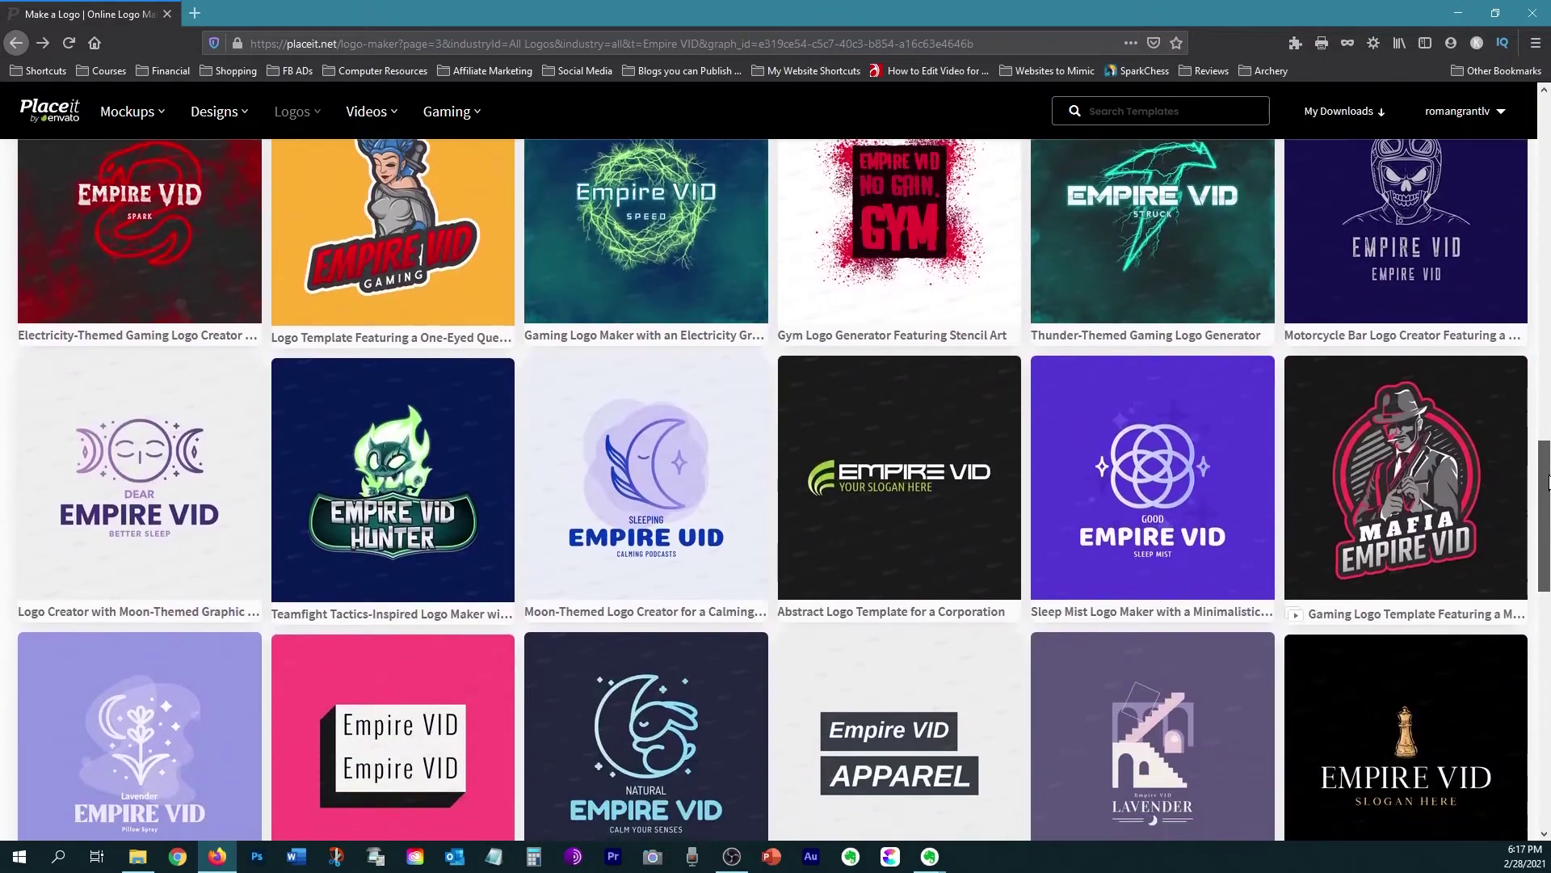
left_click(898, 503)
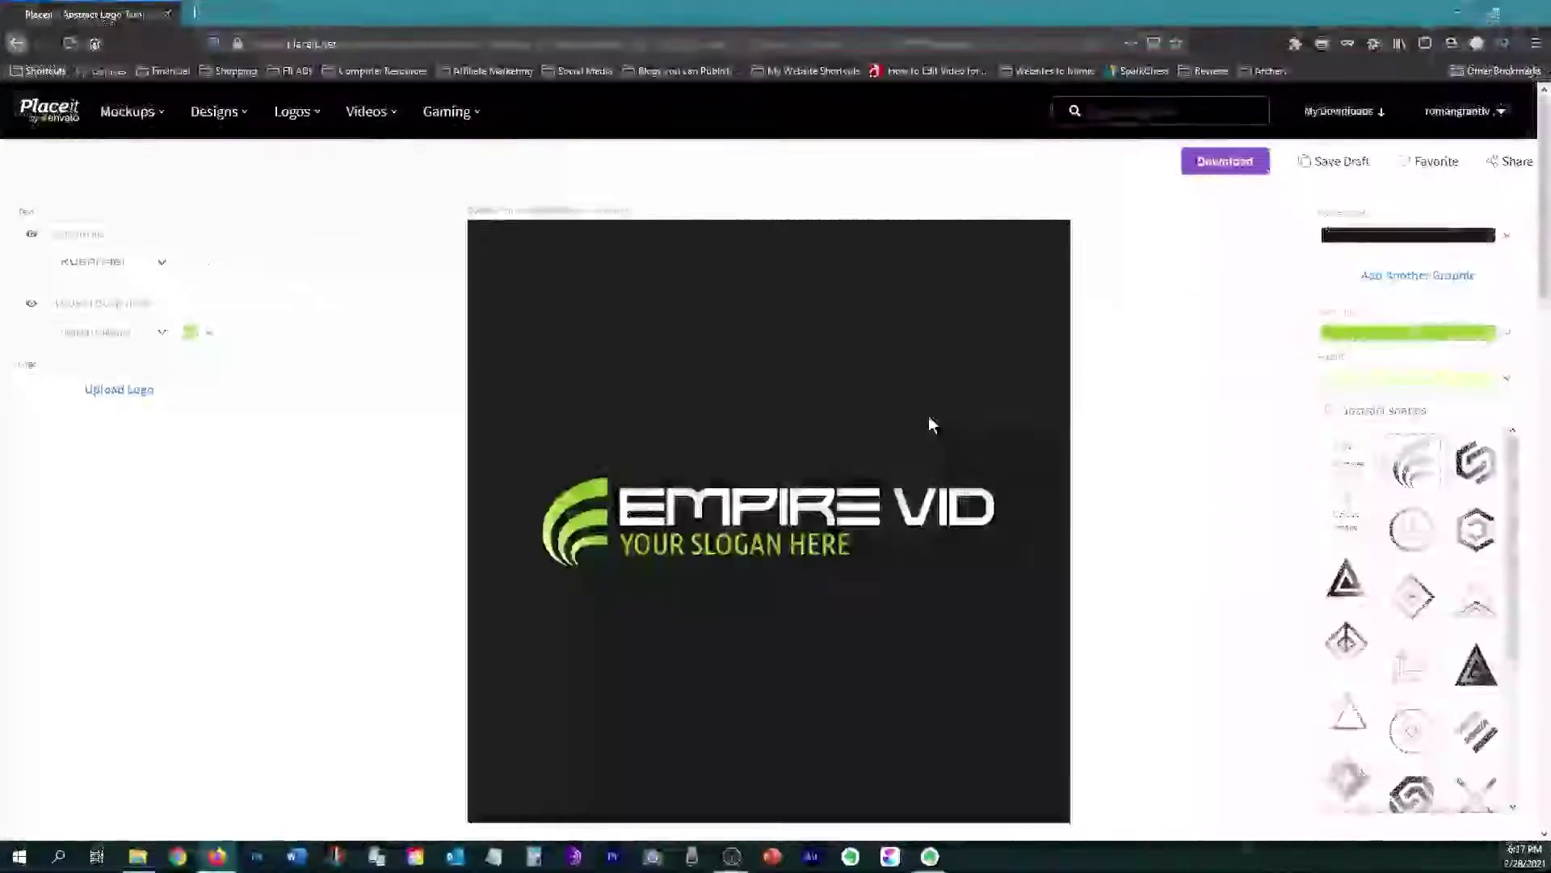
left_click(806, 547)
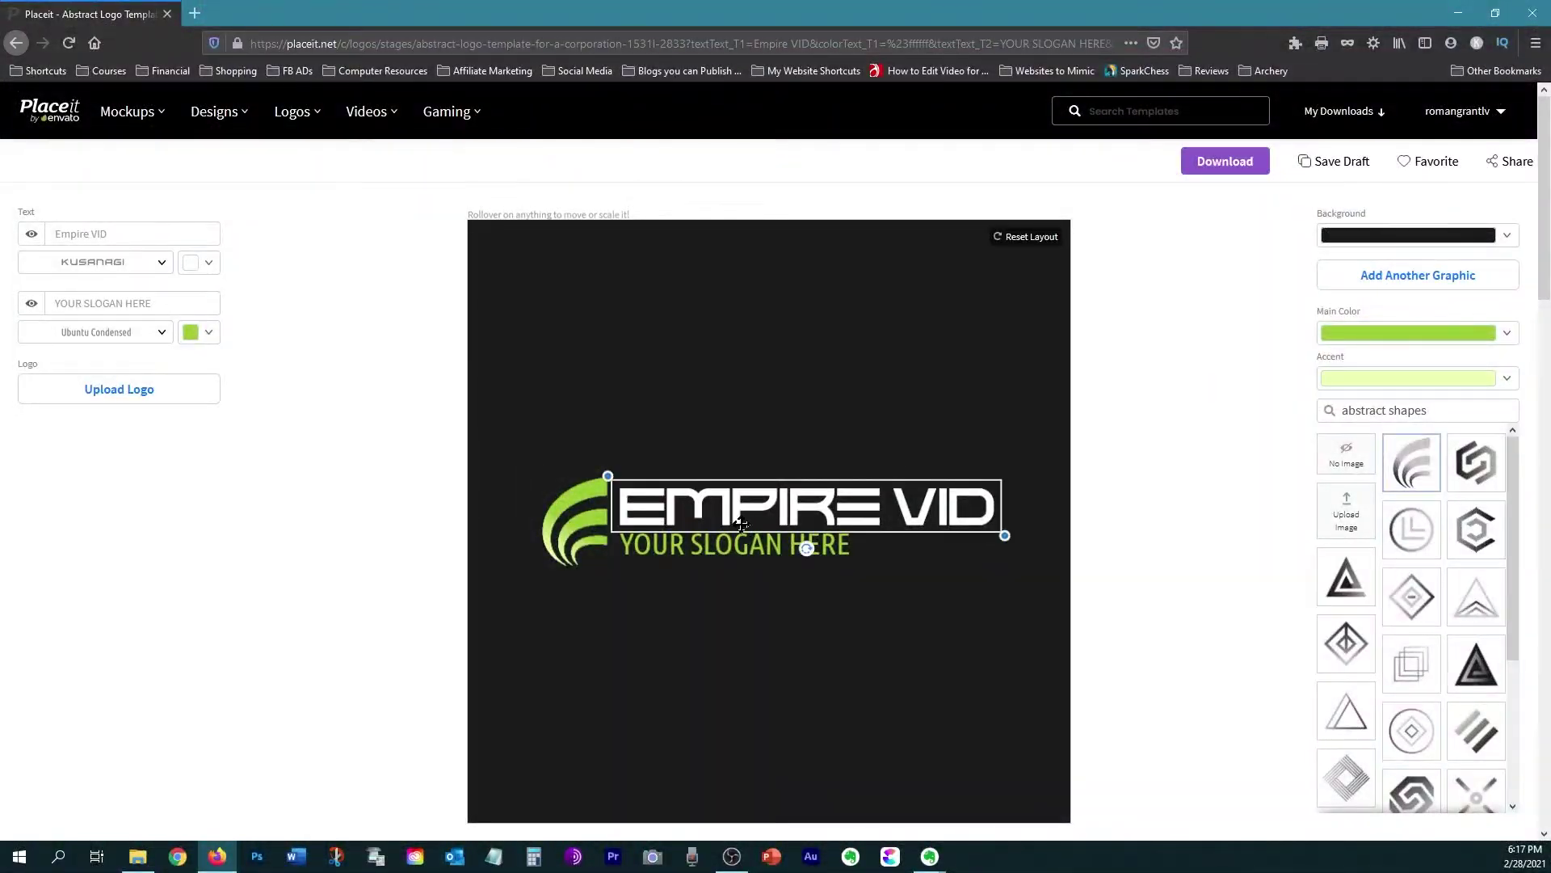
left_click(565, 518)
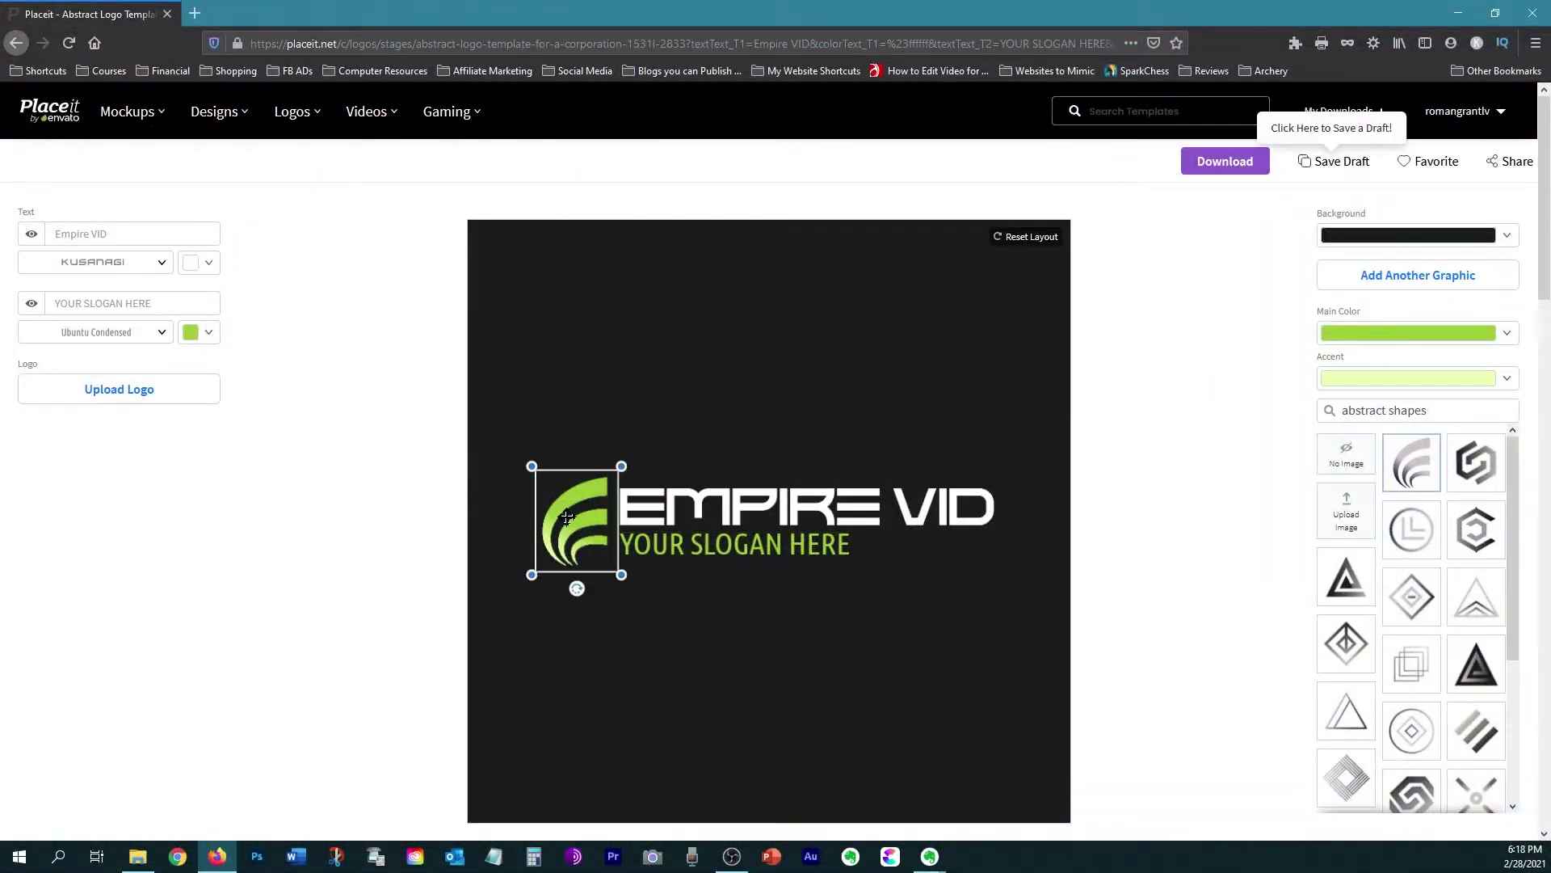
left_click(649, 537)
left_click(638, 507)
left_click(512, 439)
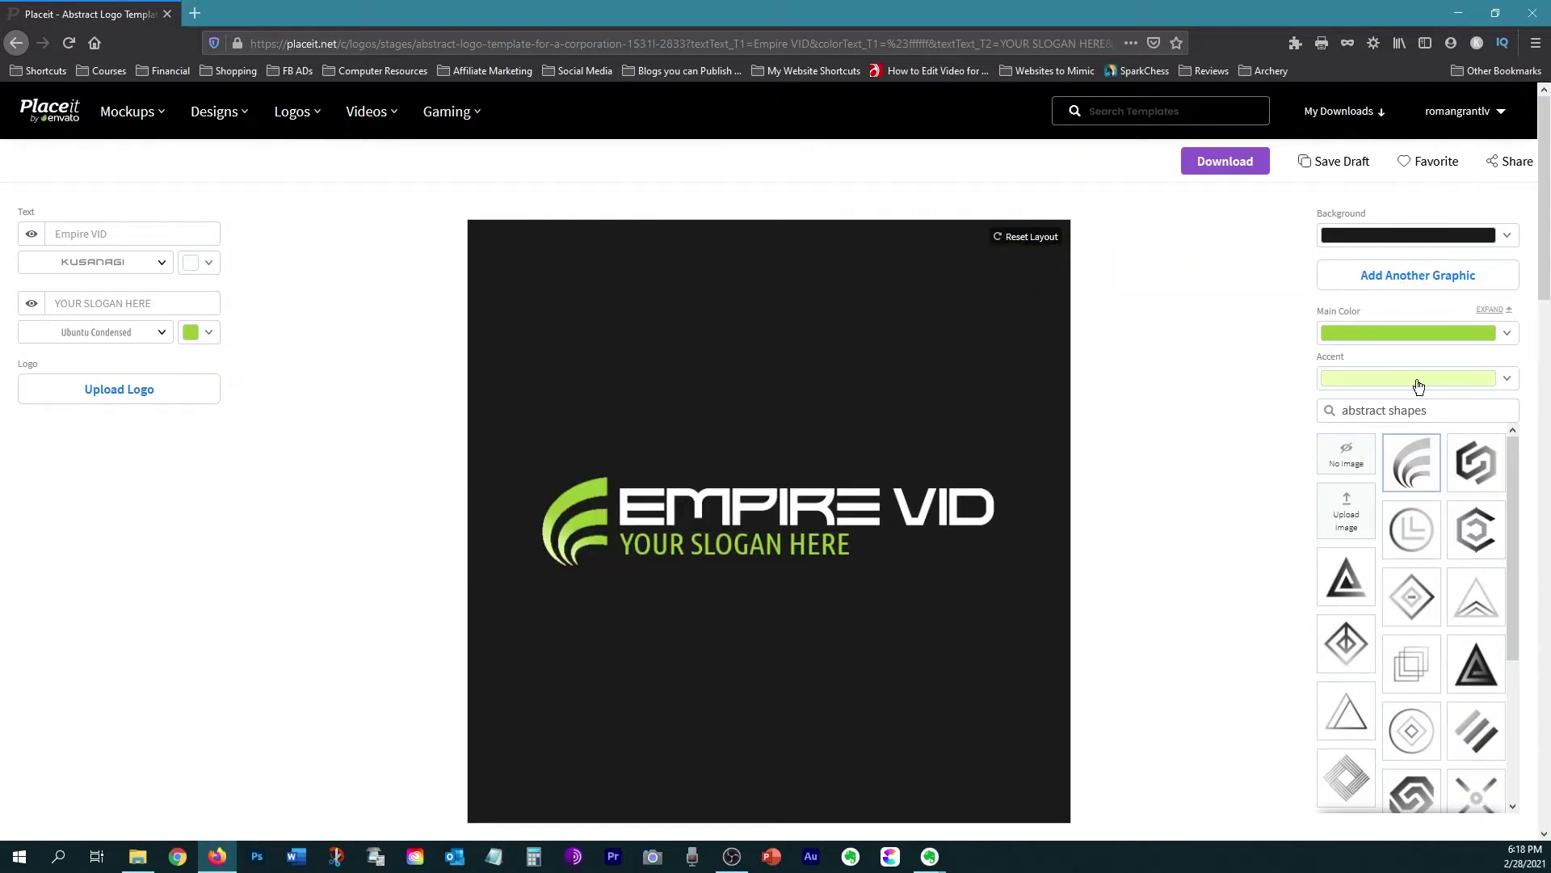
Step: Replace the logo's graphic with the three diagonal stripes from the abstract shapes
left_click_drag(1515, 443, 1504, 593)
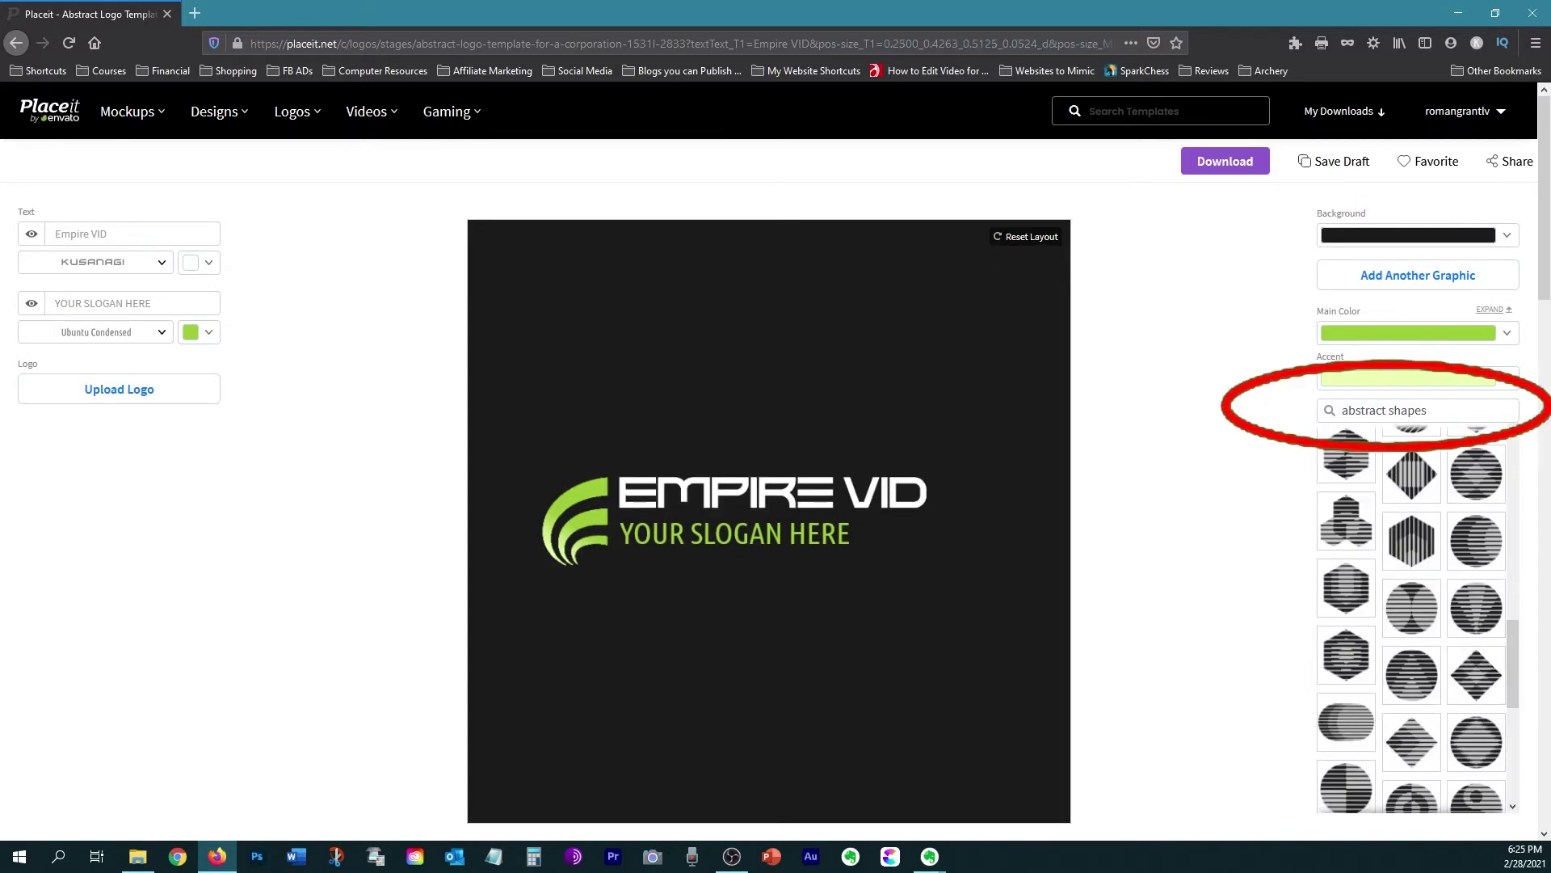
left_click_drag(1511, 410, 1288, 423)
key("BackSpace")
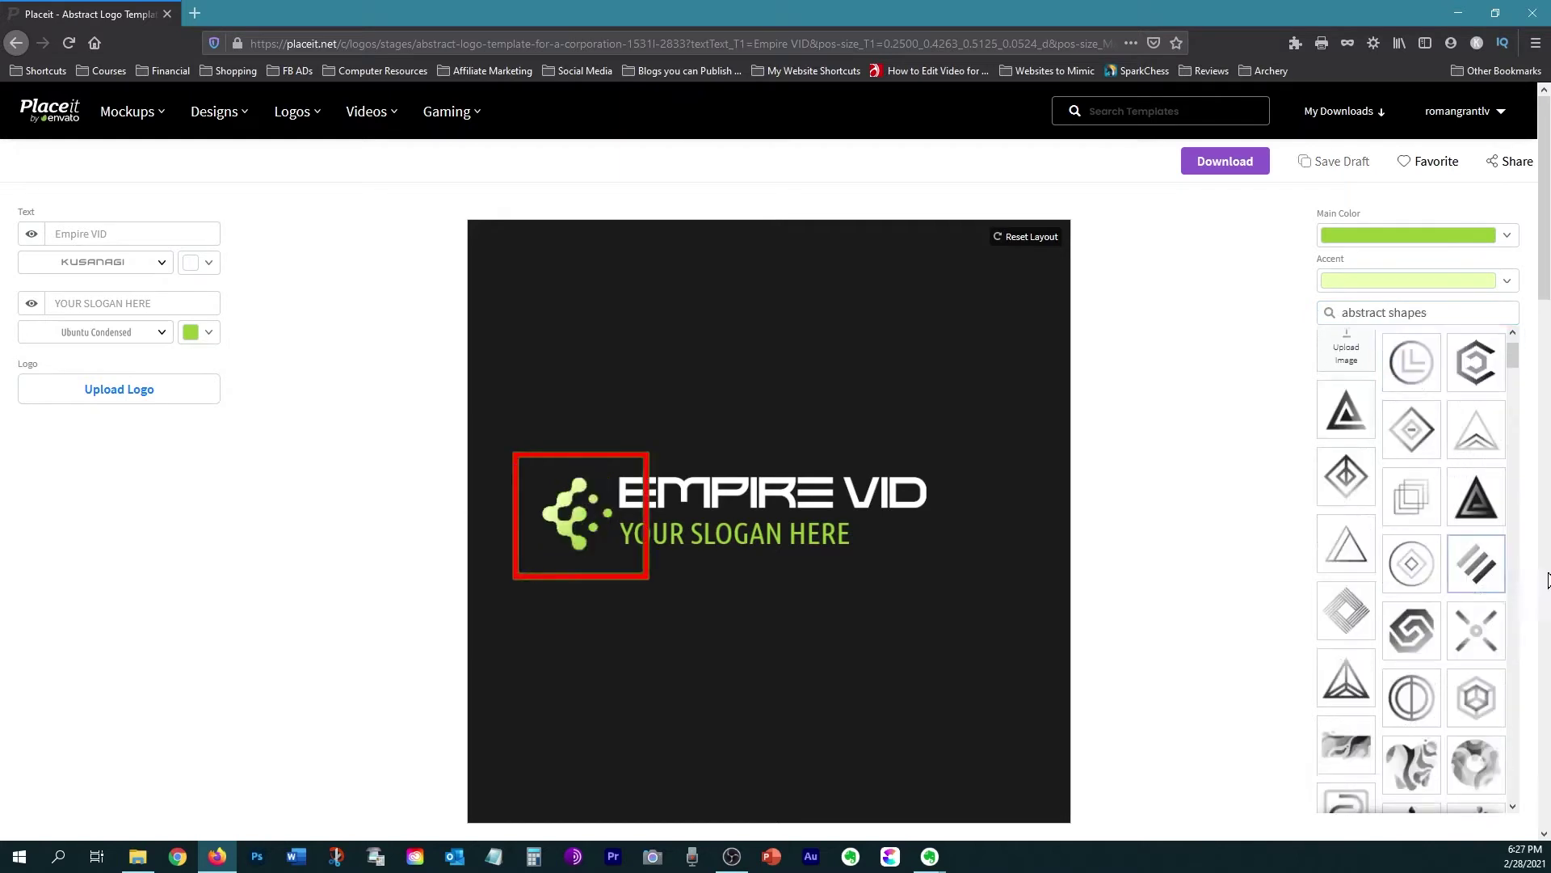
left_click(1476, 563)
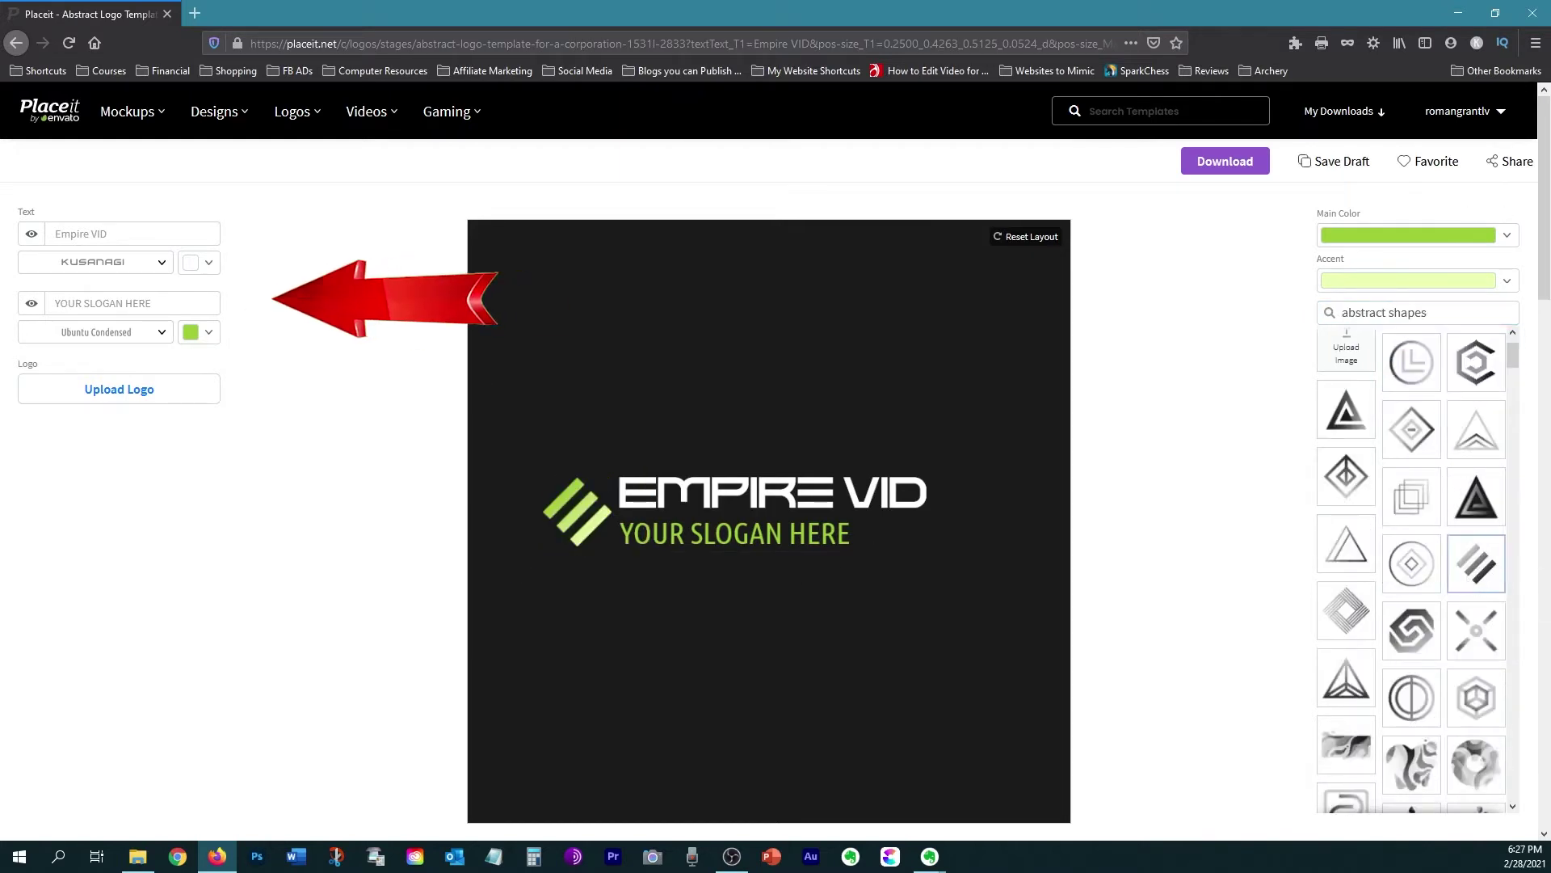
Step: Change the slogan to "CREATE WITHOUT FEAR" and shrink it beneath the company name
left_click(133, 303)
type("CREATE WITHOUT FEAR")
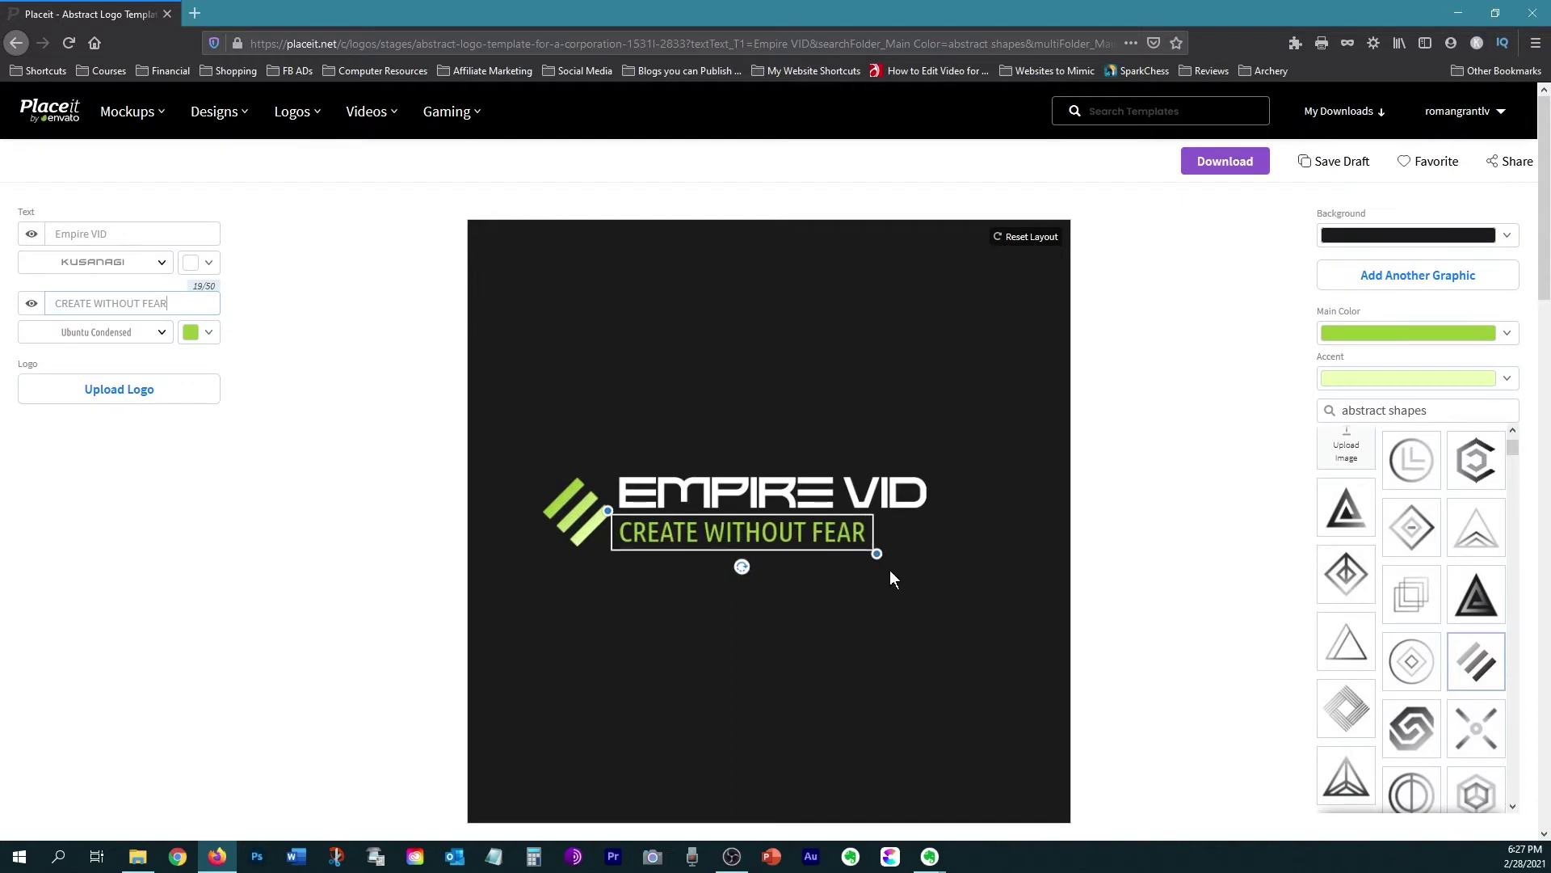
left_click_drag(885, 554, 834, 550)
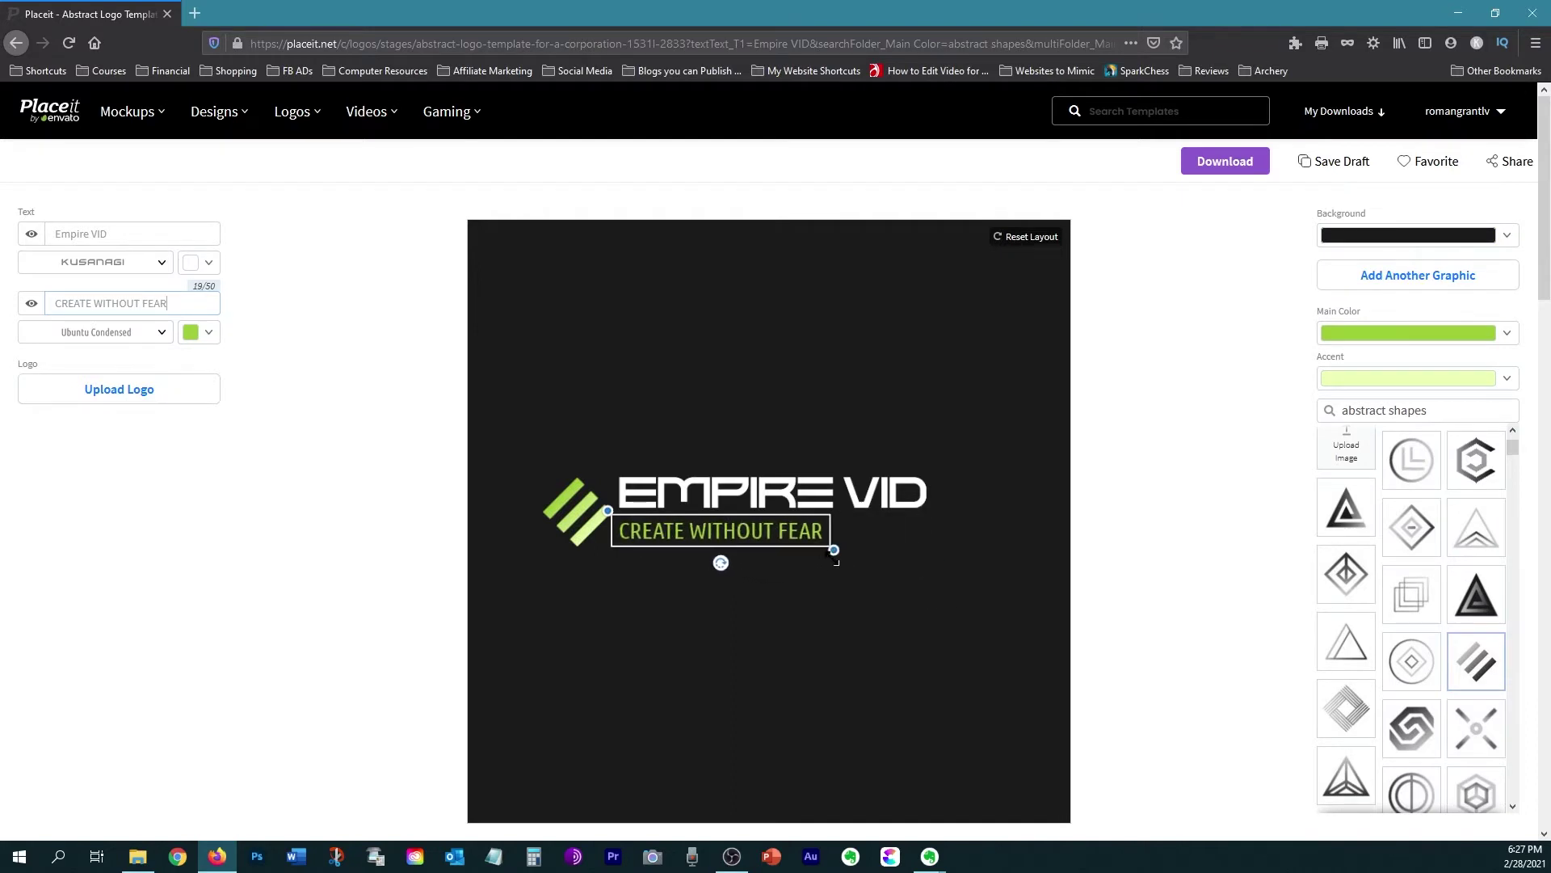
left_click_drag(716, 565, 674, 531)
left_click(670, 531)
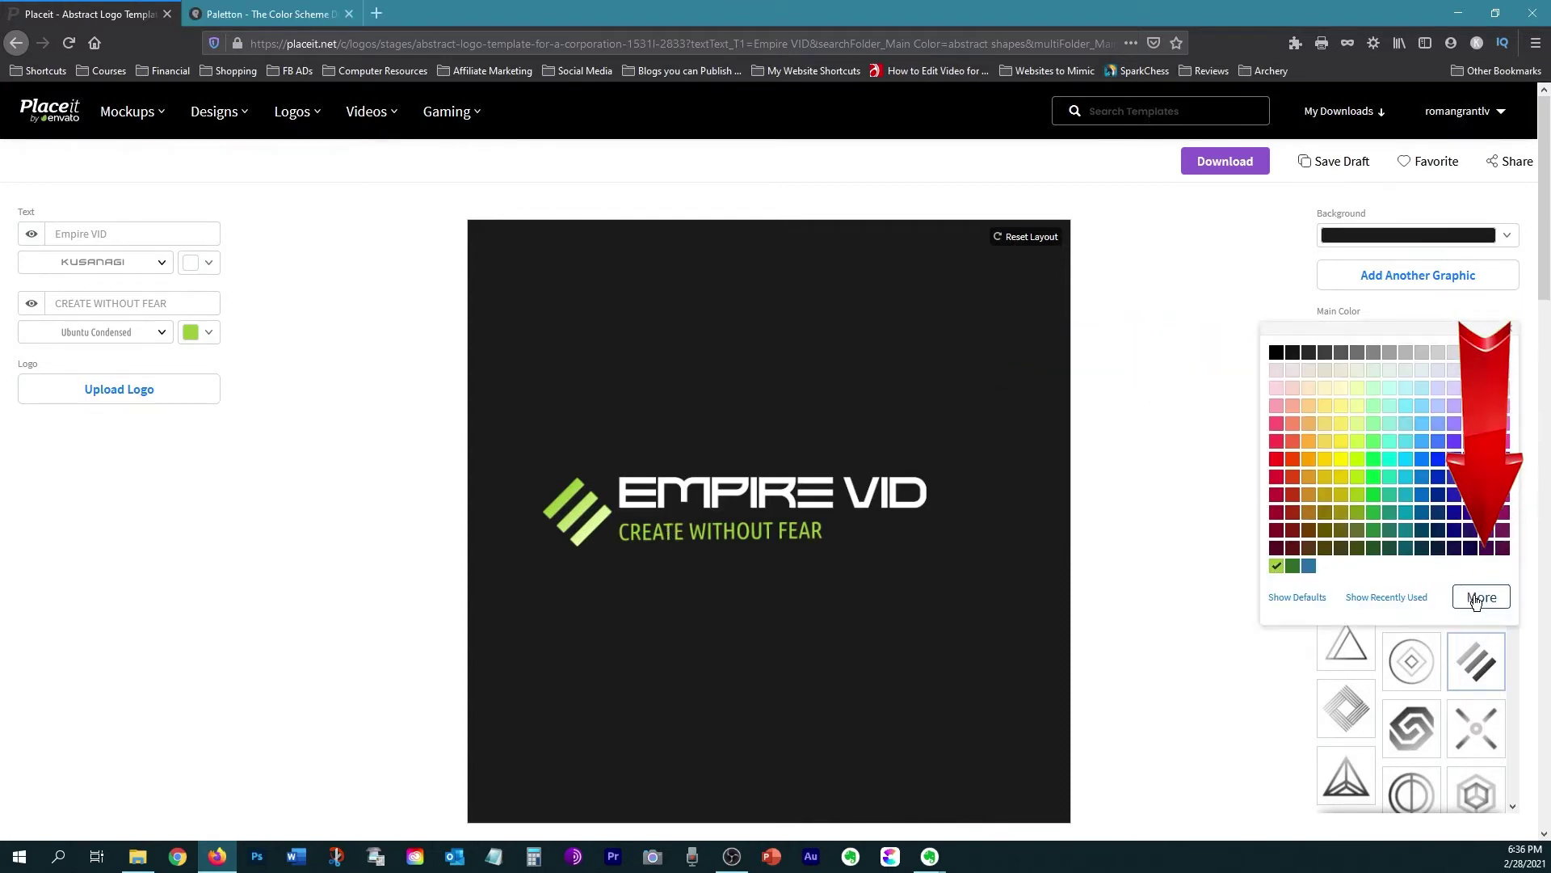
Step: Set the graphic's main color to dark blue and the slogan's text color to #0B41A5
left_click(1476, 597)
triple_click(1301, 732)
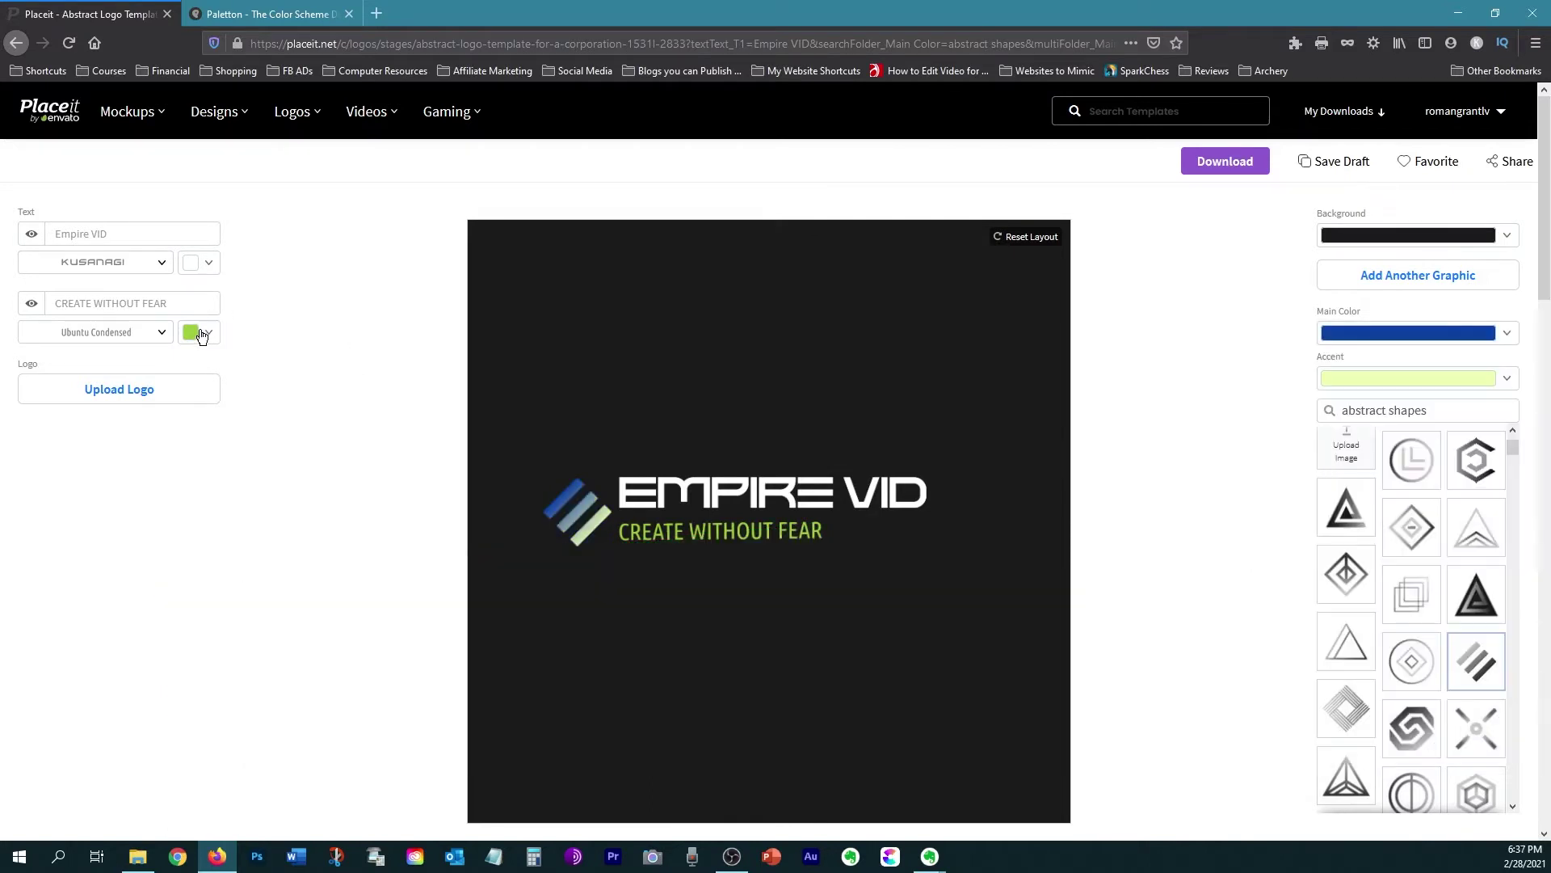
left_click(193, 333)
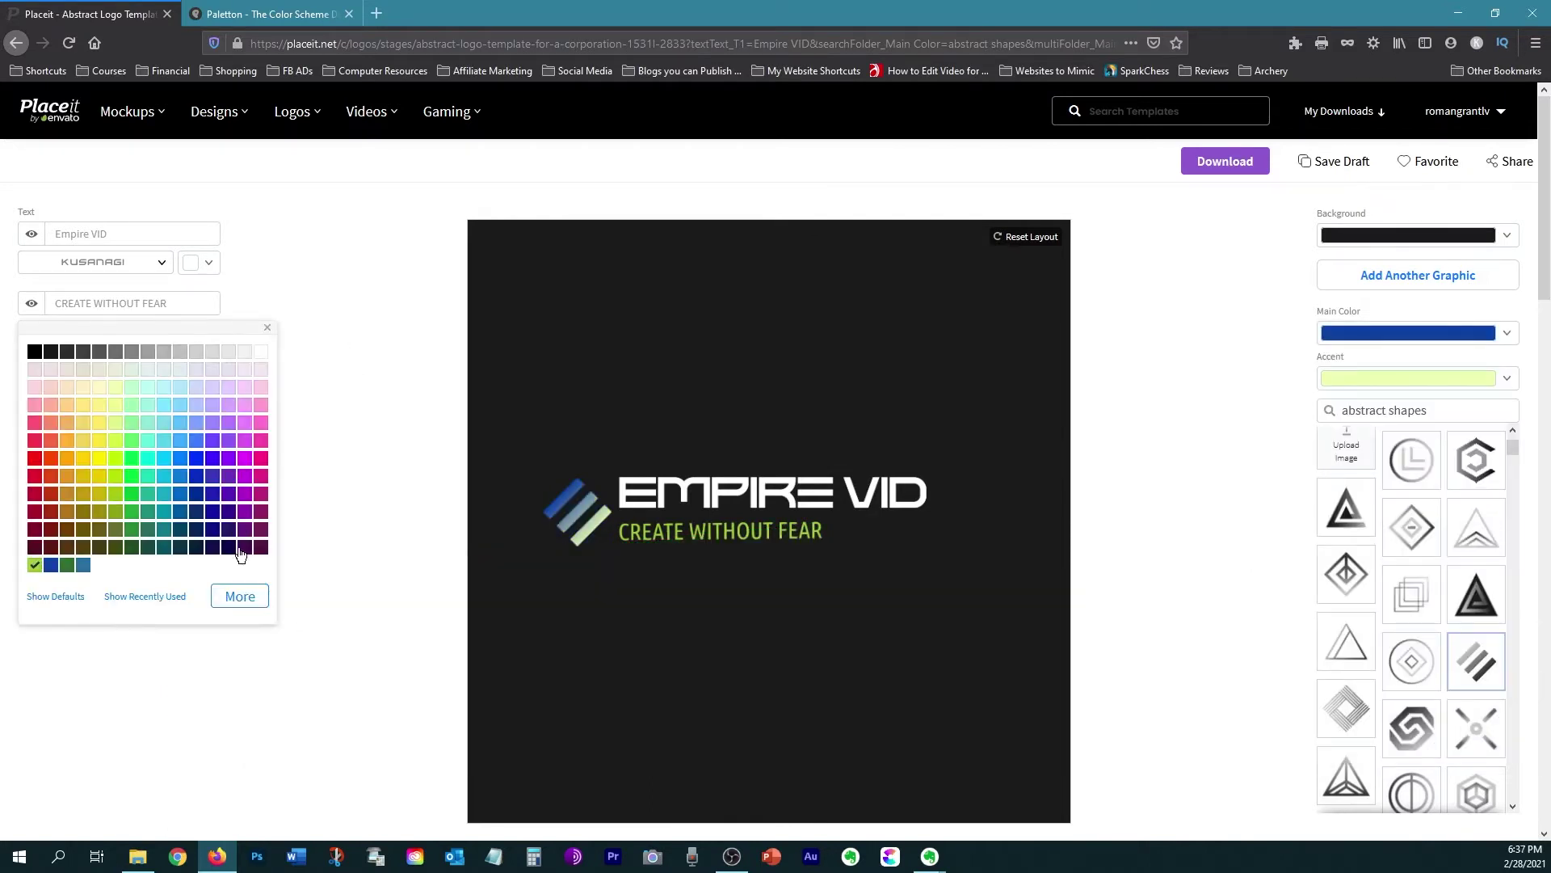
left_click(236, 594)
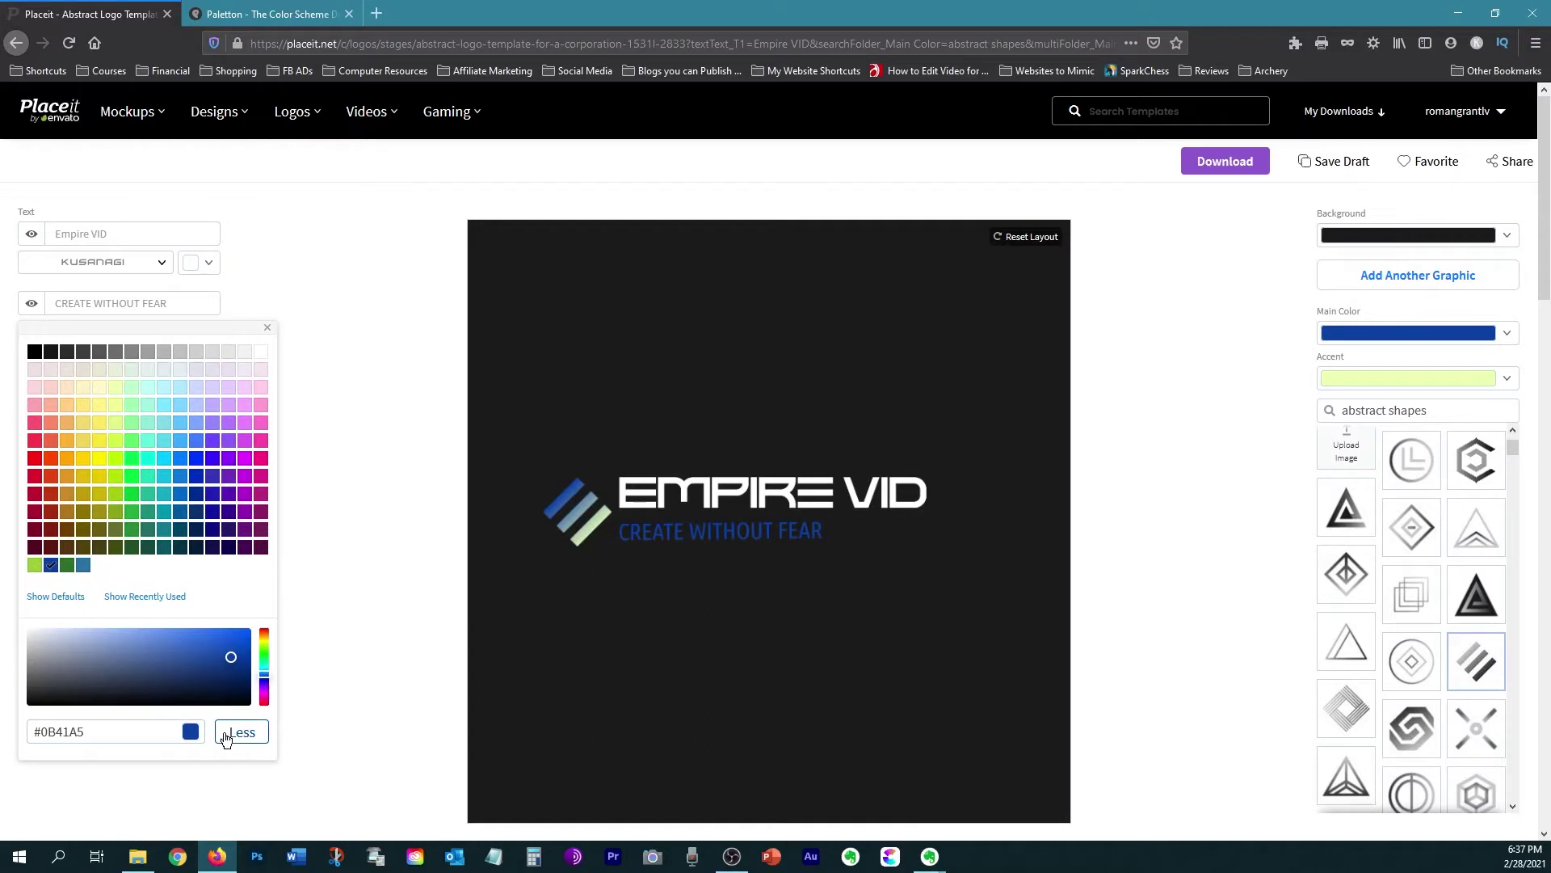
left_click_drag(130, 733, 2, 743)
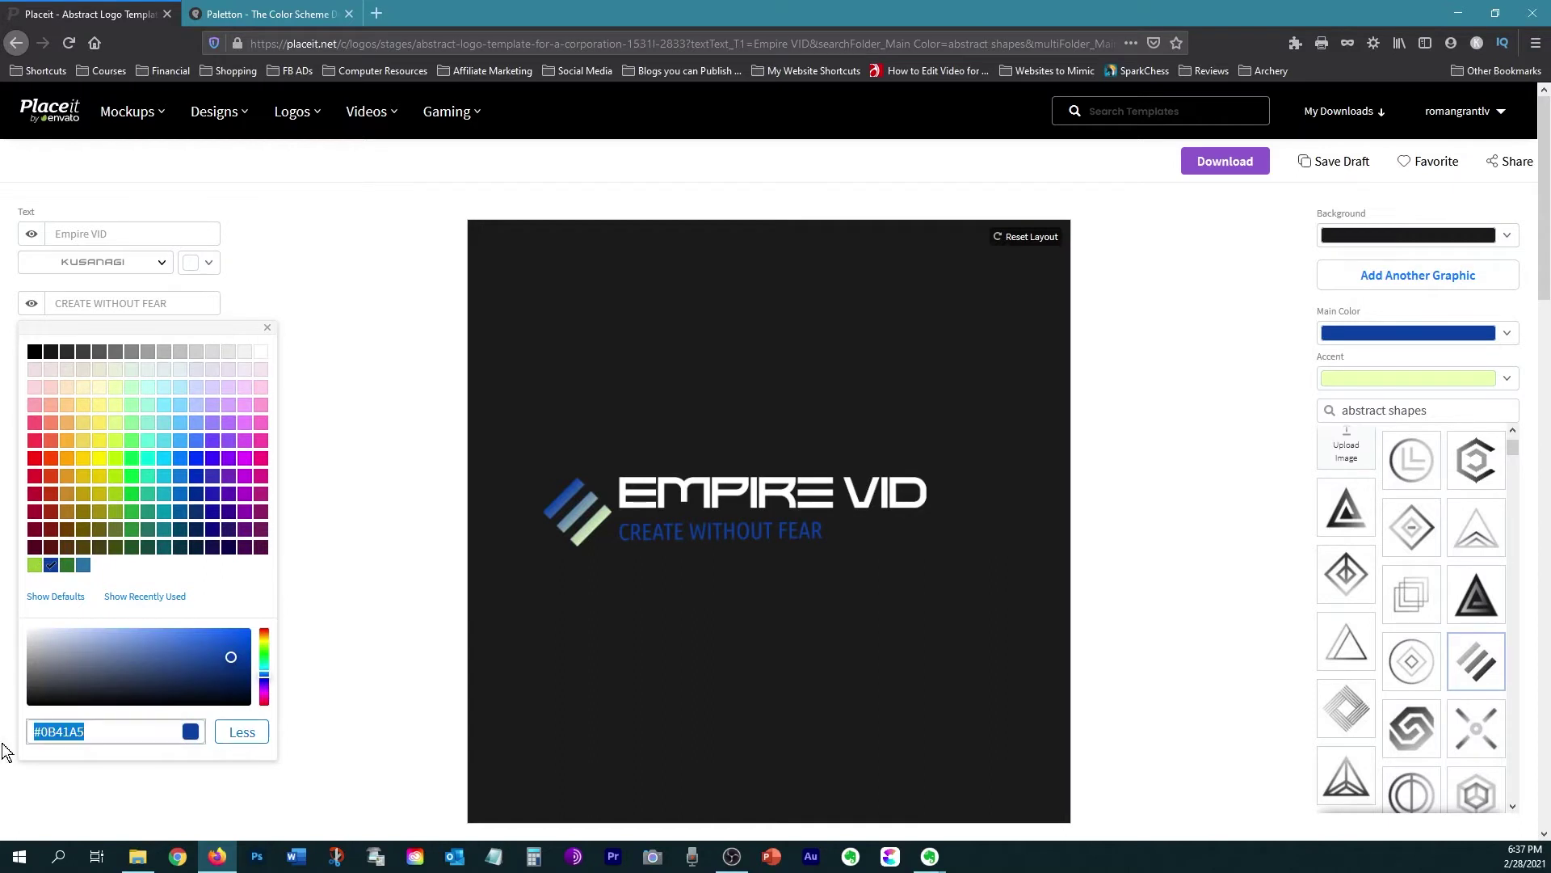
left_click(332, 580)
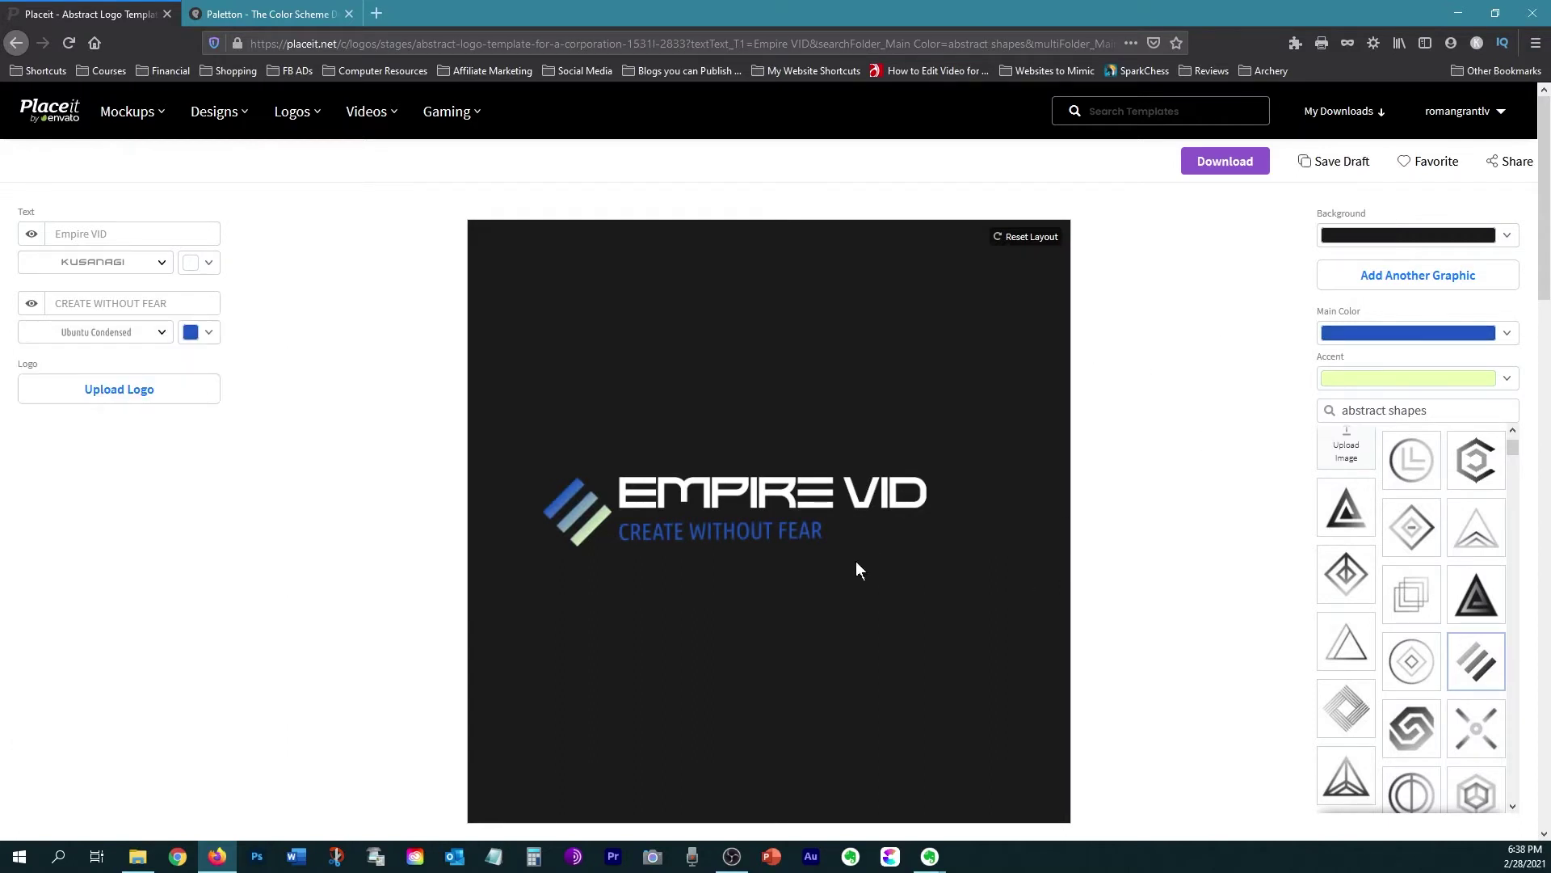
Step: Set the graphic's accent color to a lighter blue
left_click(1358, 378)
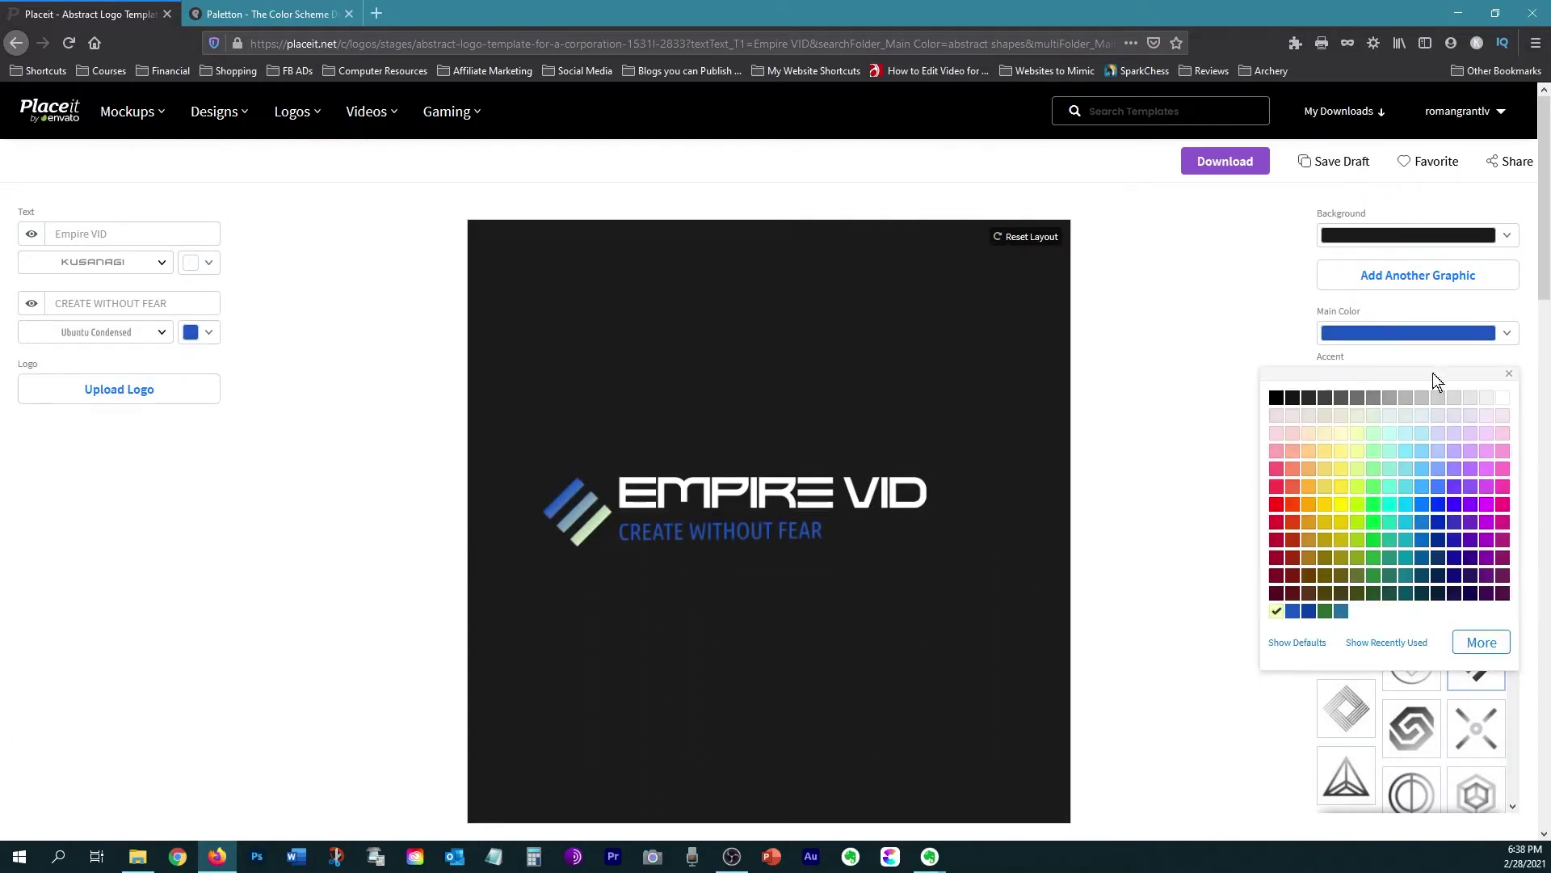
left_click(1466, 641)
left_click(1176, 545)
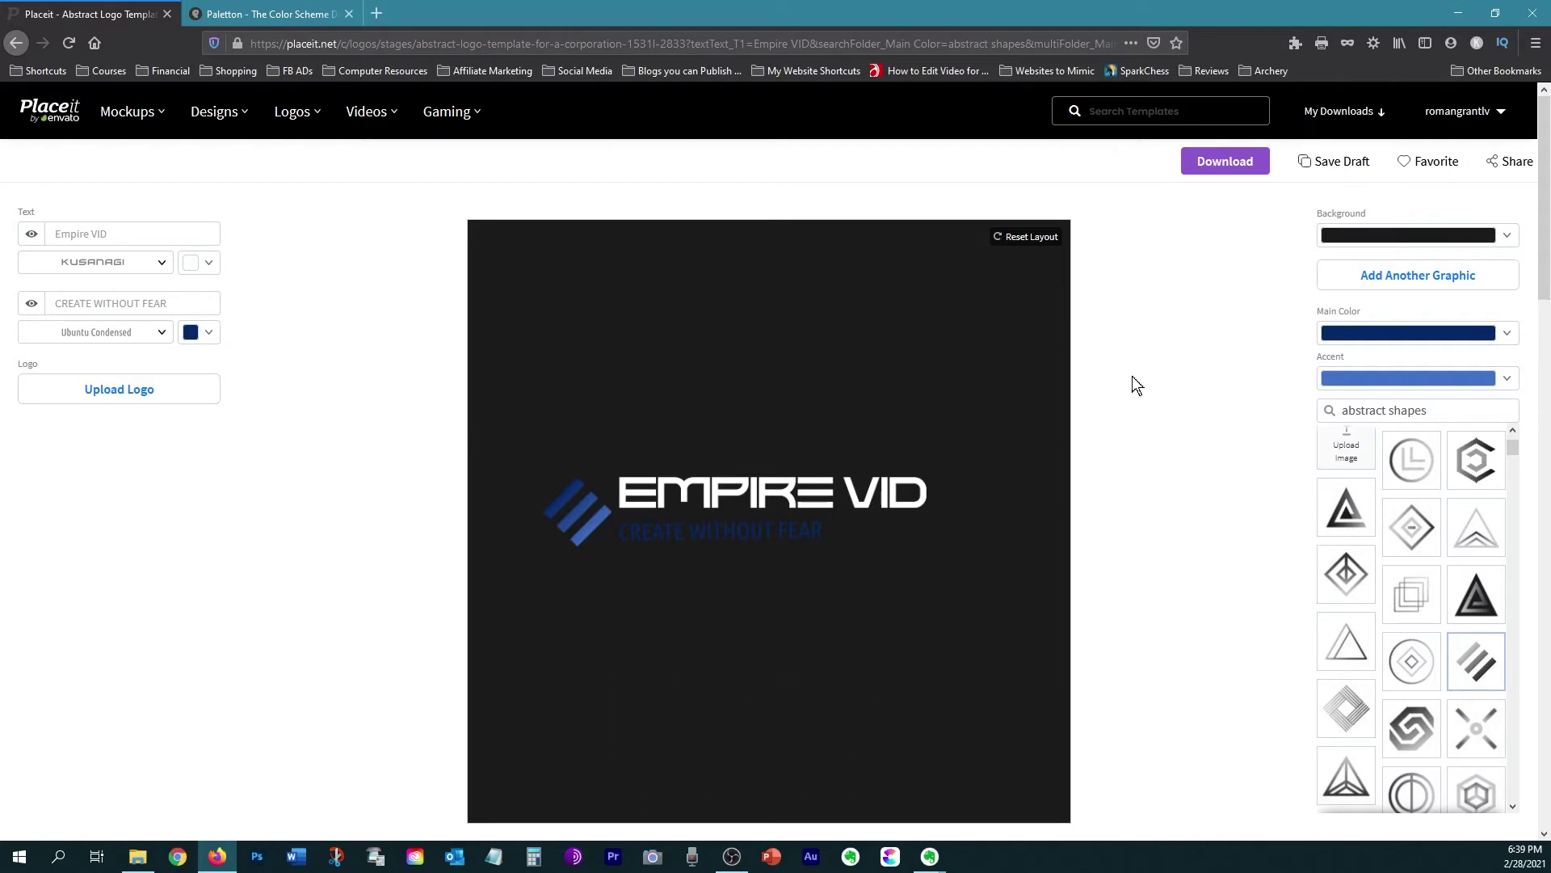
Step: Try black and progressively lighter grays for the logo background, settling on #848484
left_click(1463, 240)
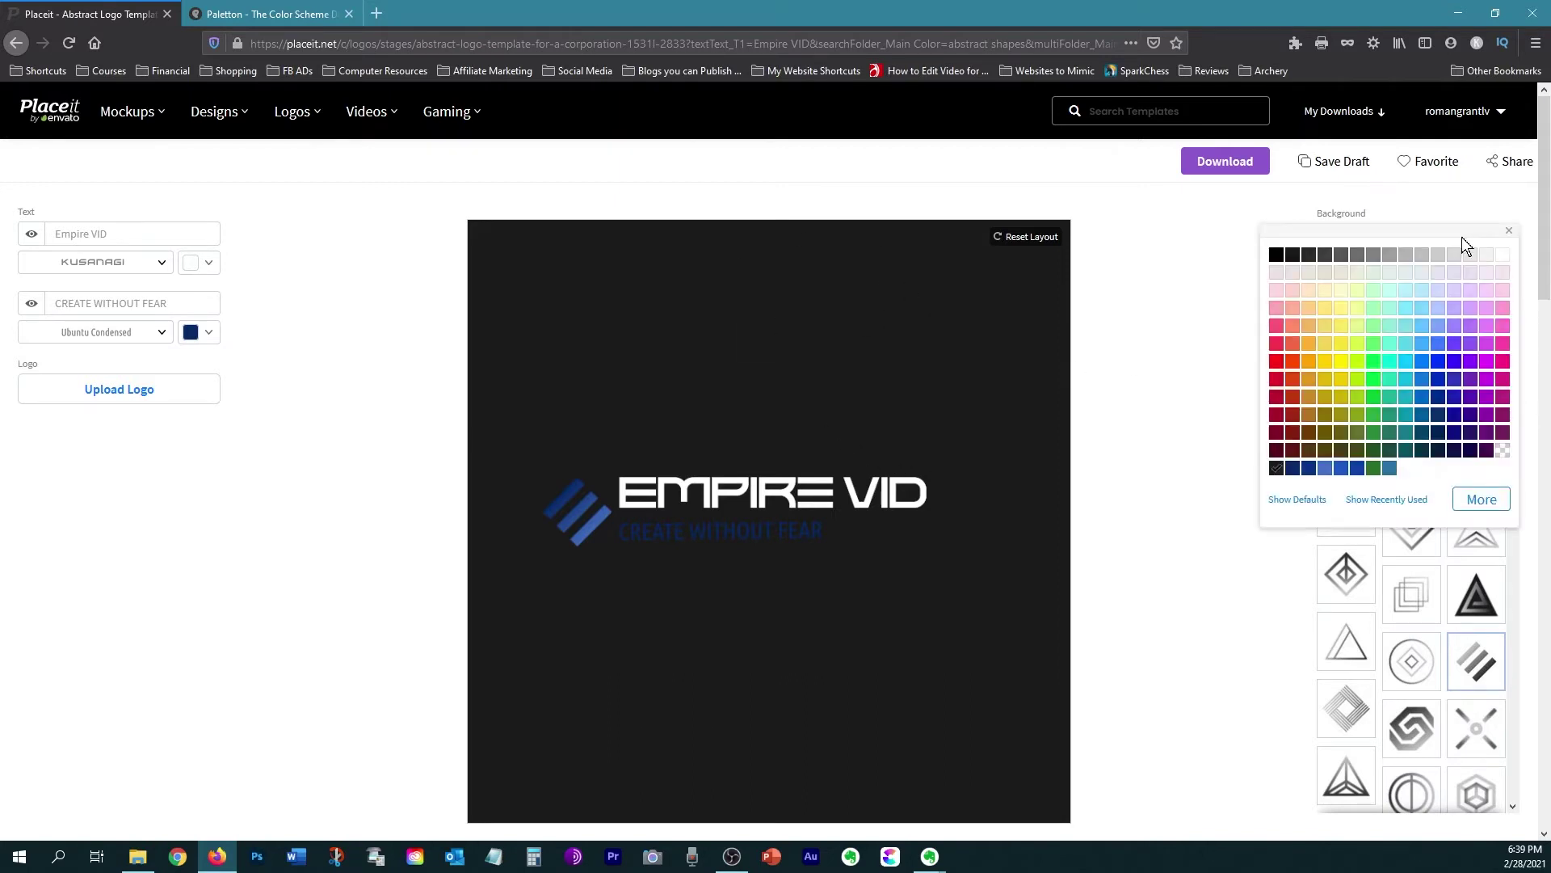
left_click(1392, 263)
left_click(1279, 257)
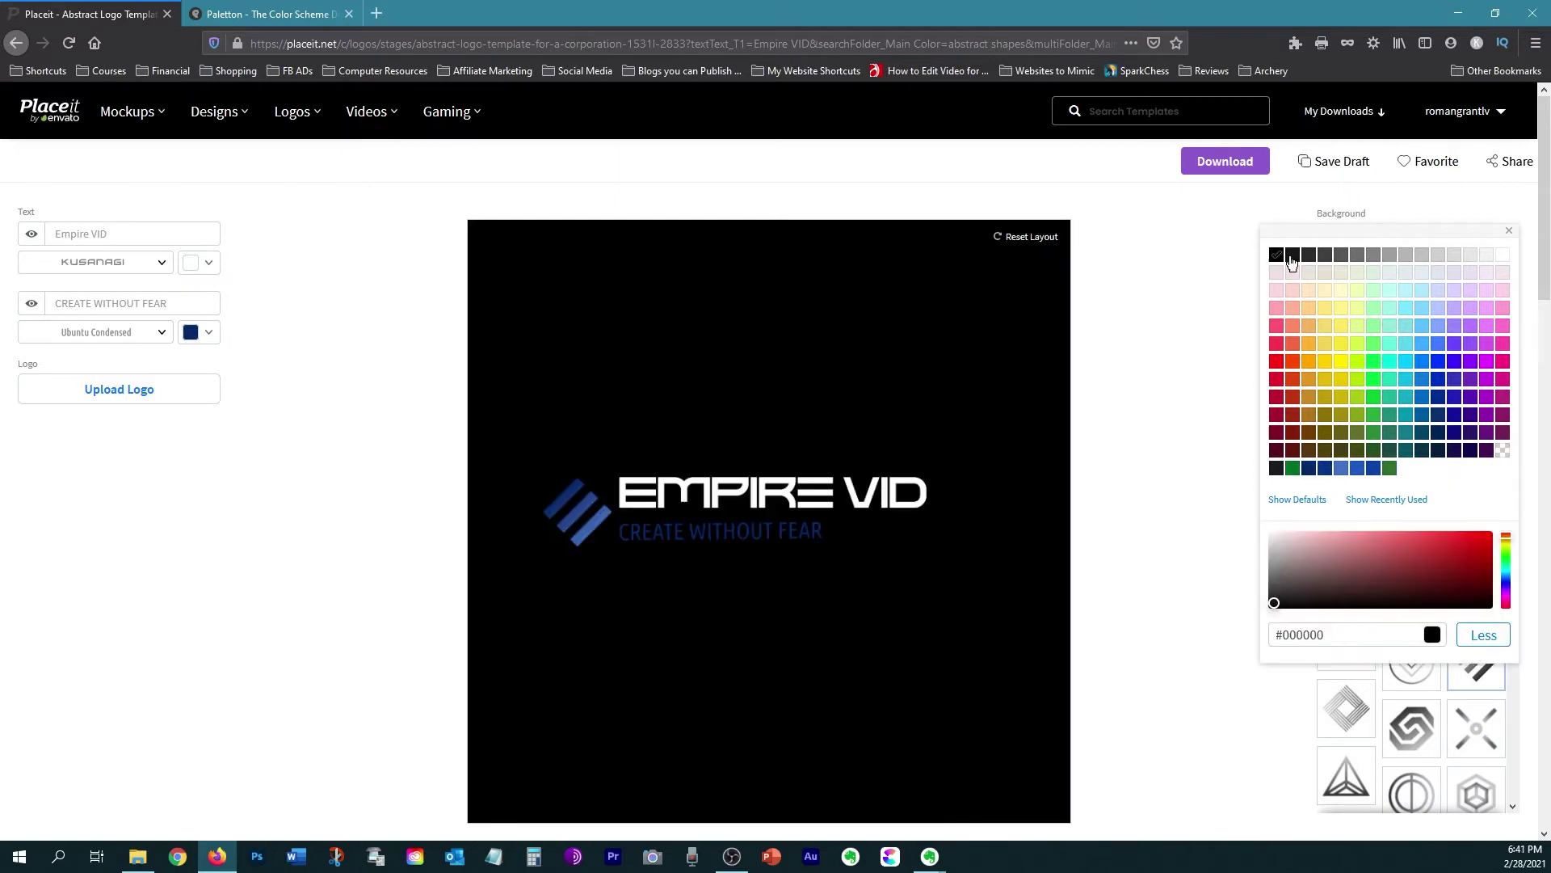
left_click(1324, 256)
left_click(1310, 256)
left_click(1325, 256)
left_click(1341, 256)
left_click(1357, 256)
left_click(1373, 256)
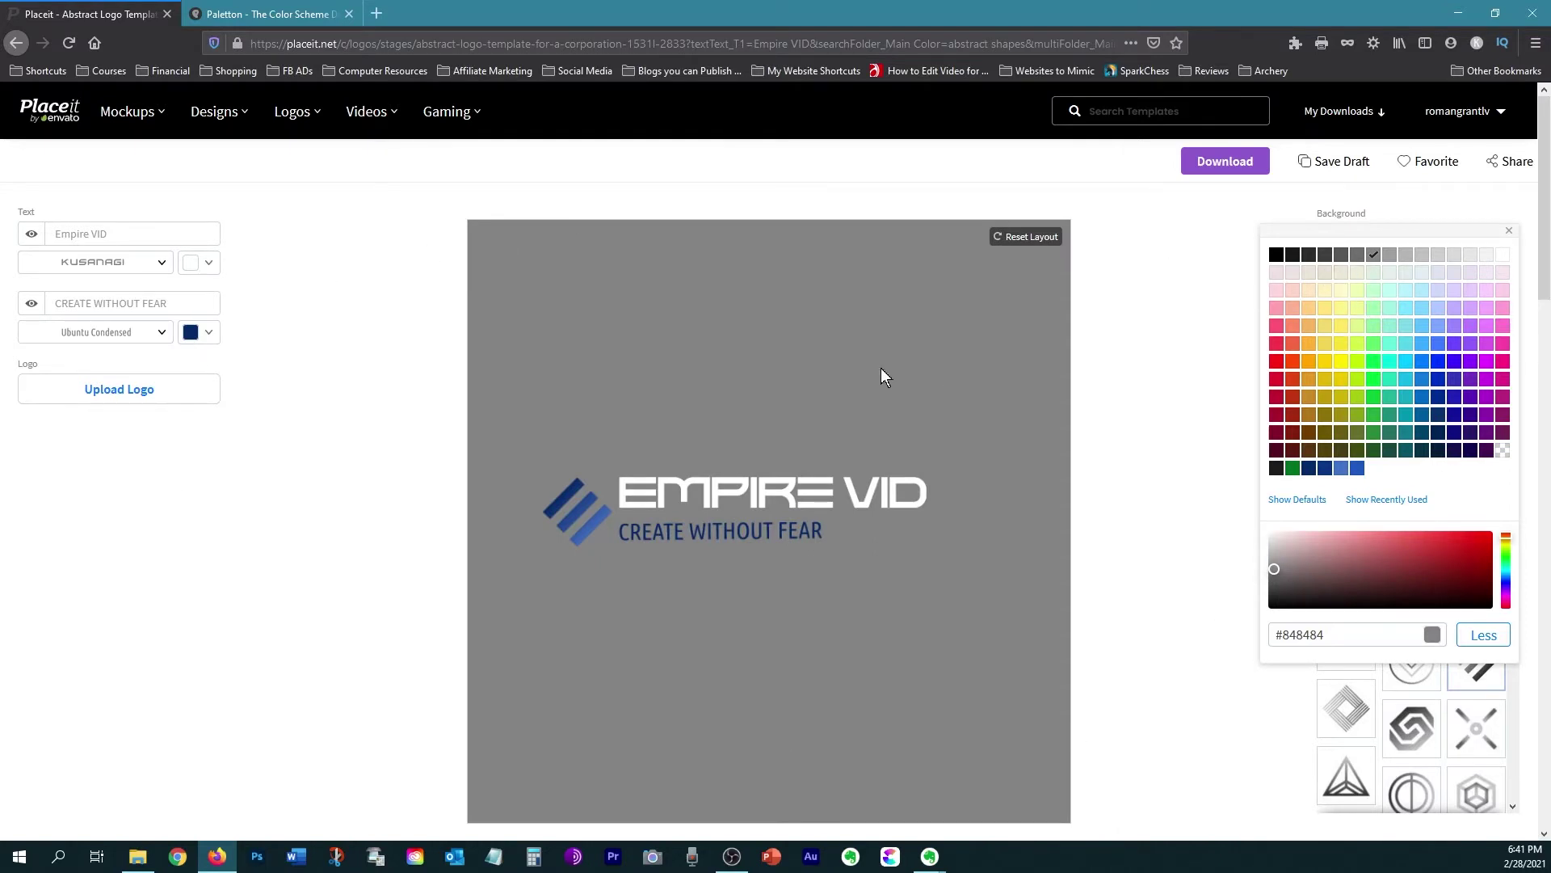
Step: Save the logo as a draft and check it among the saved drafts
left_click(1344, 162)
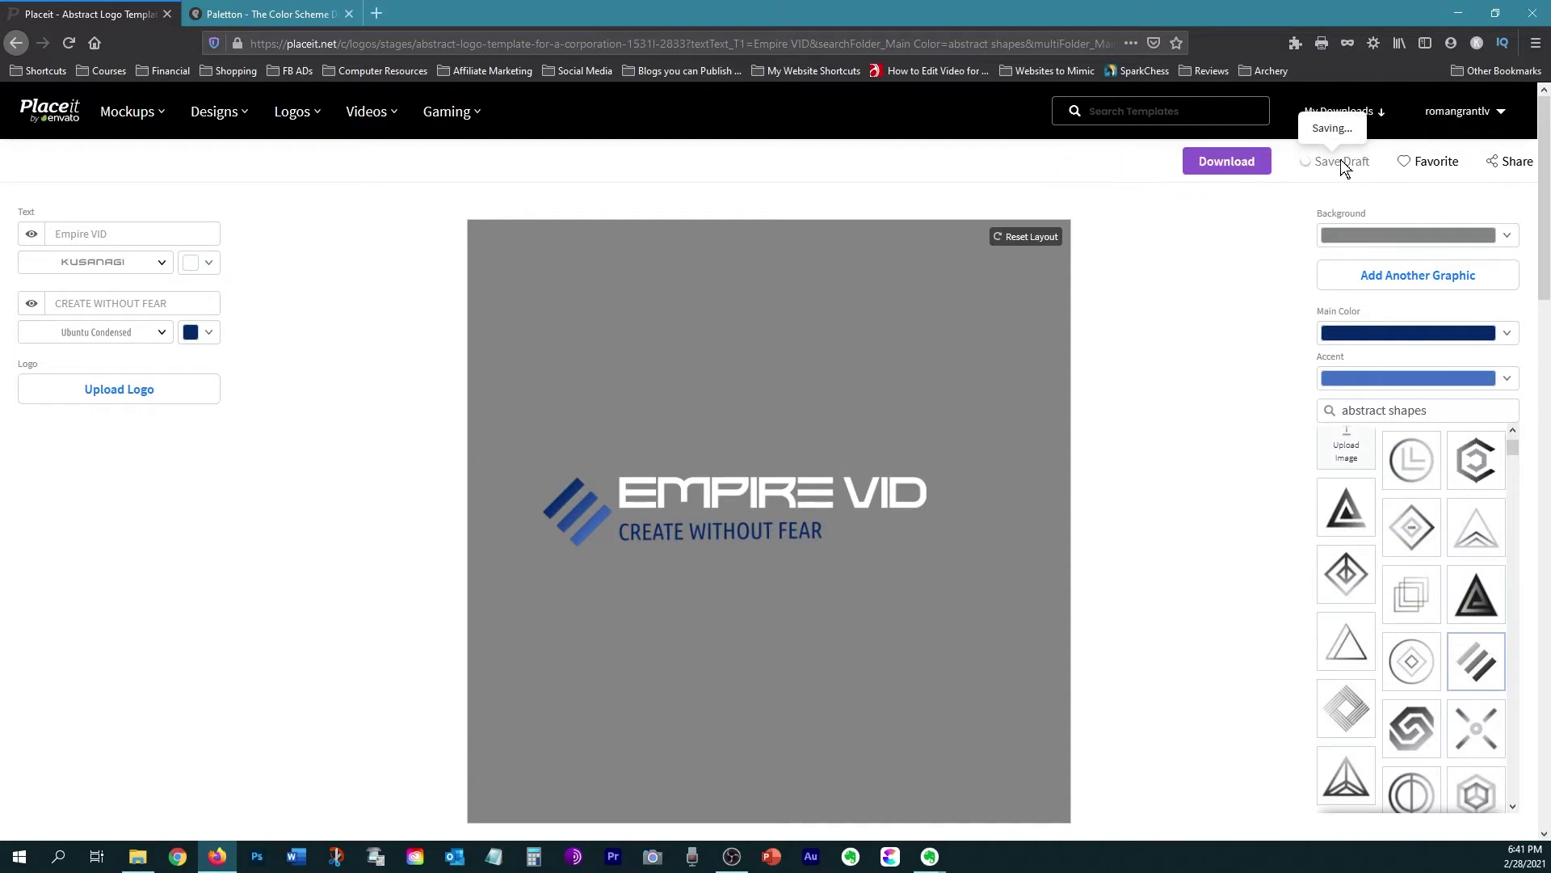
scroll(1344, 168, "down", 7)
scroll(1301, 265, "up", 1)
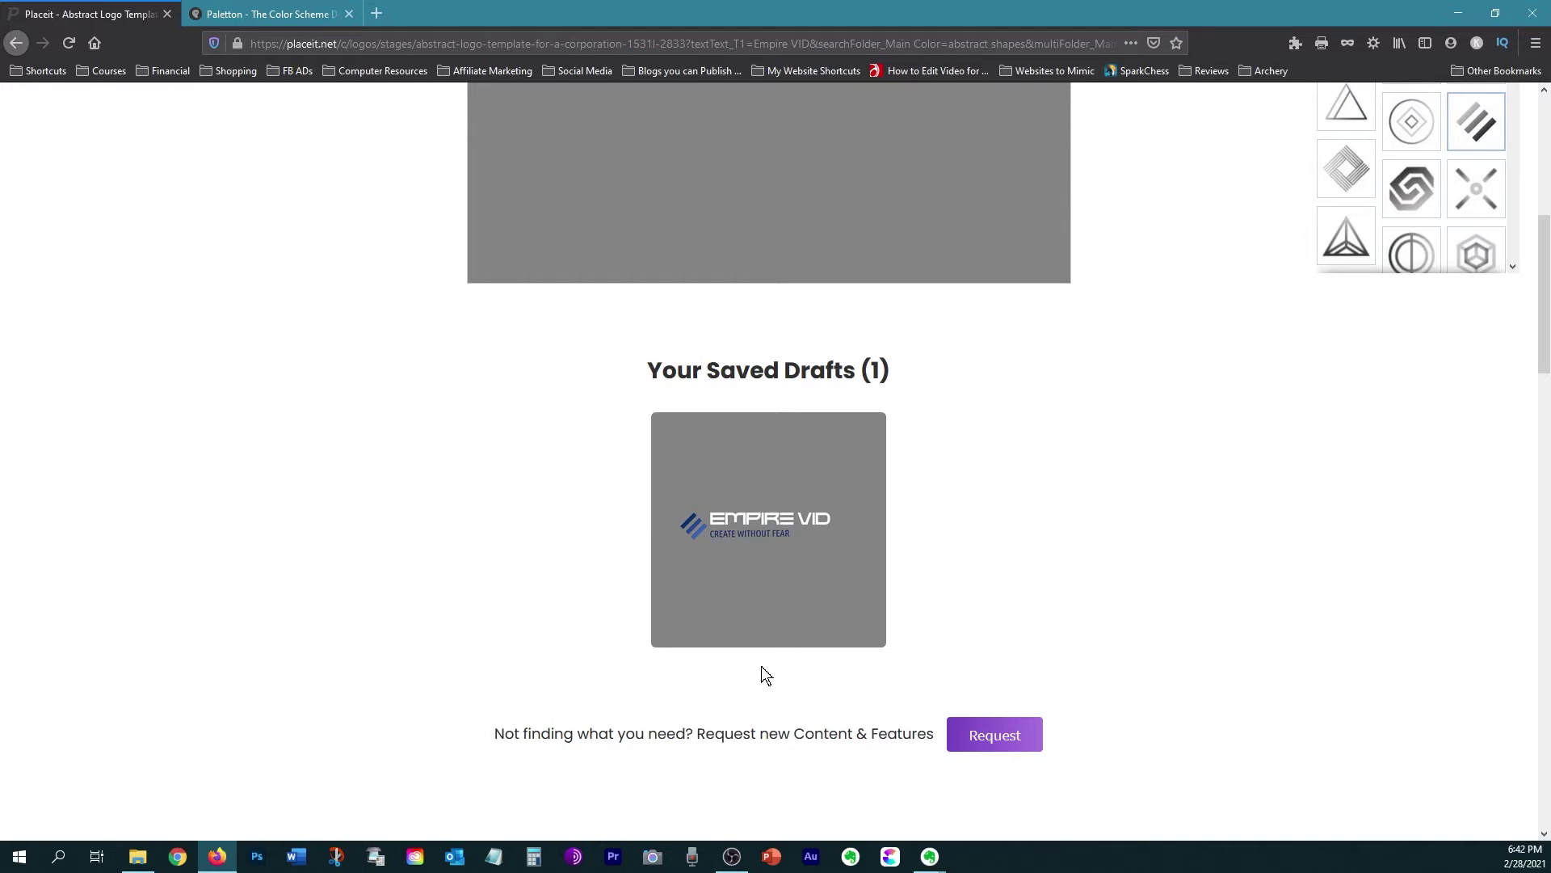
scroll(761, 666, "up", 6)
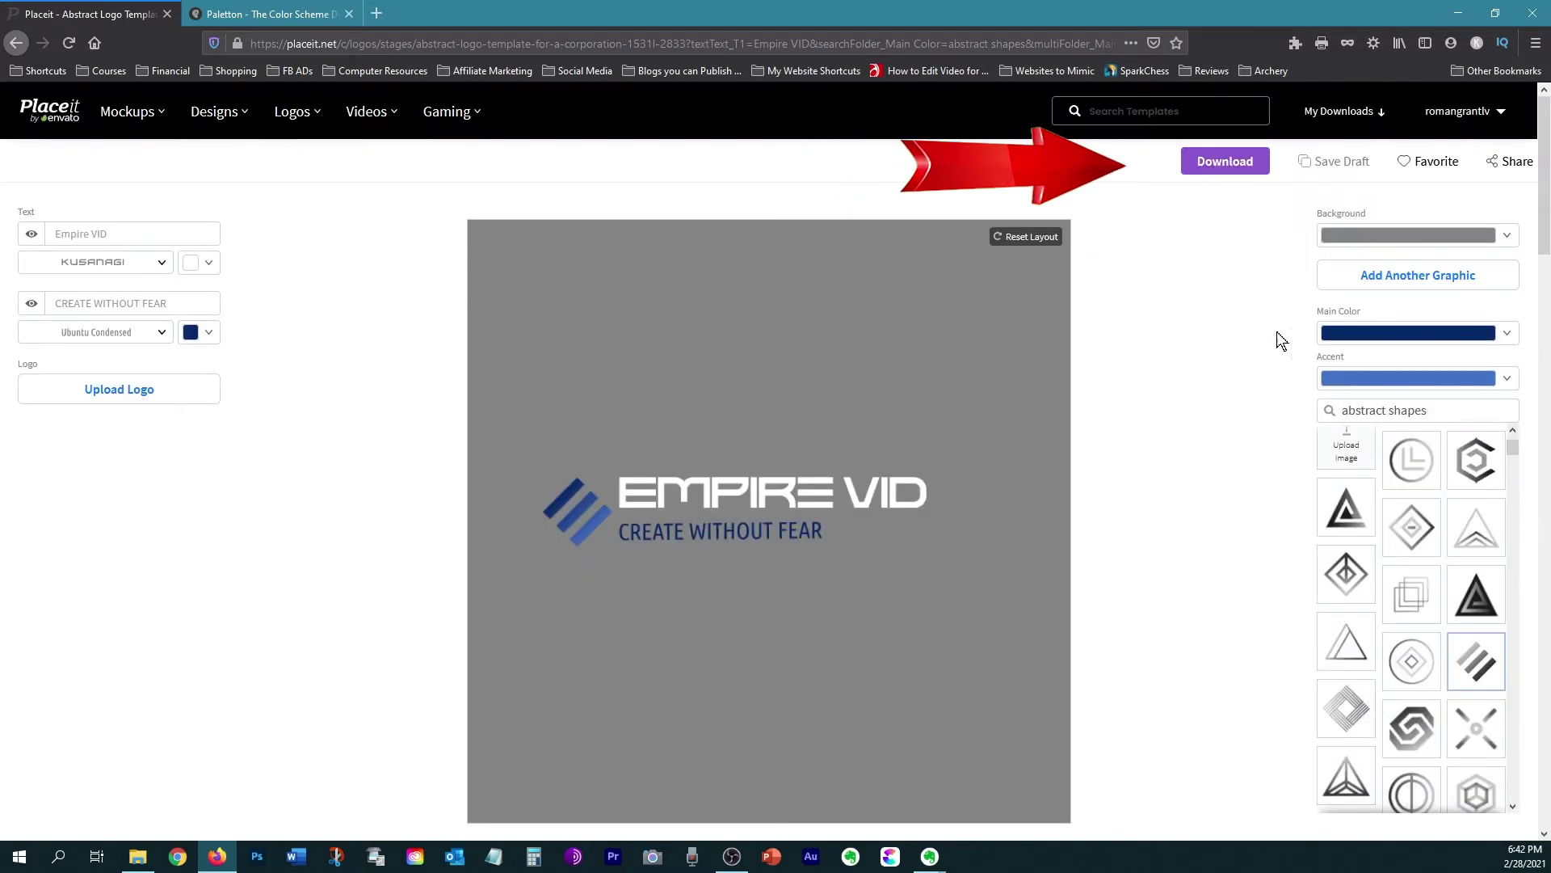
Step: Download the logo as a PNG file
left_click(1293, 190)
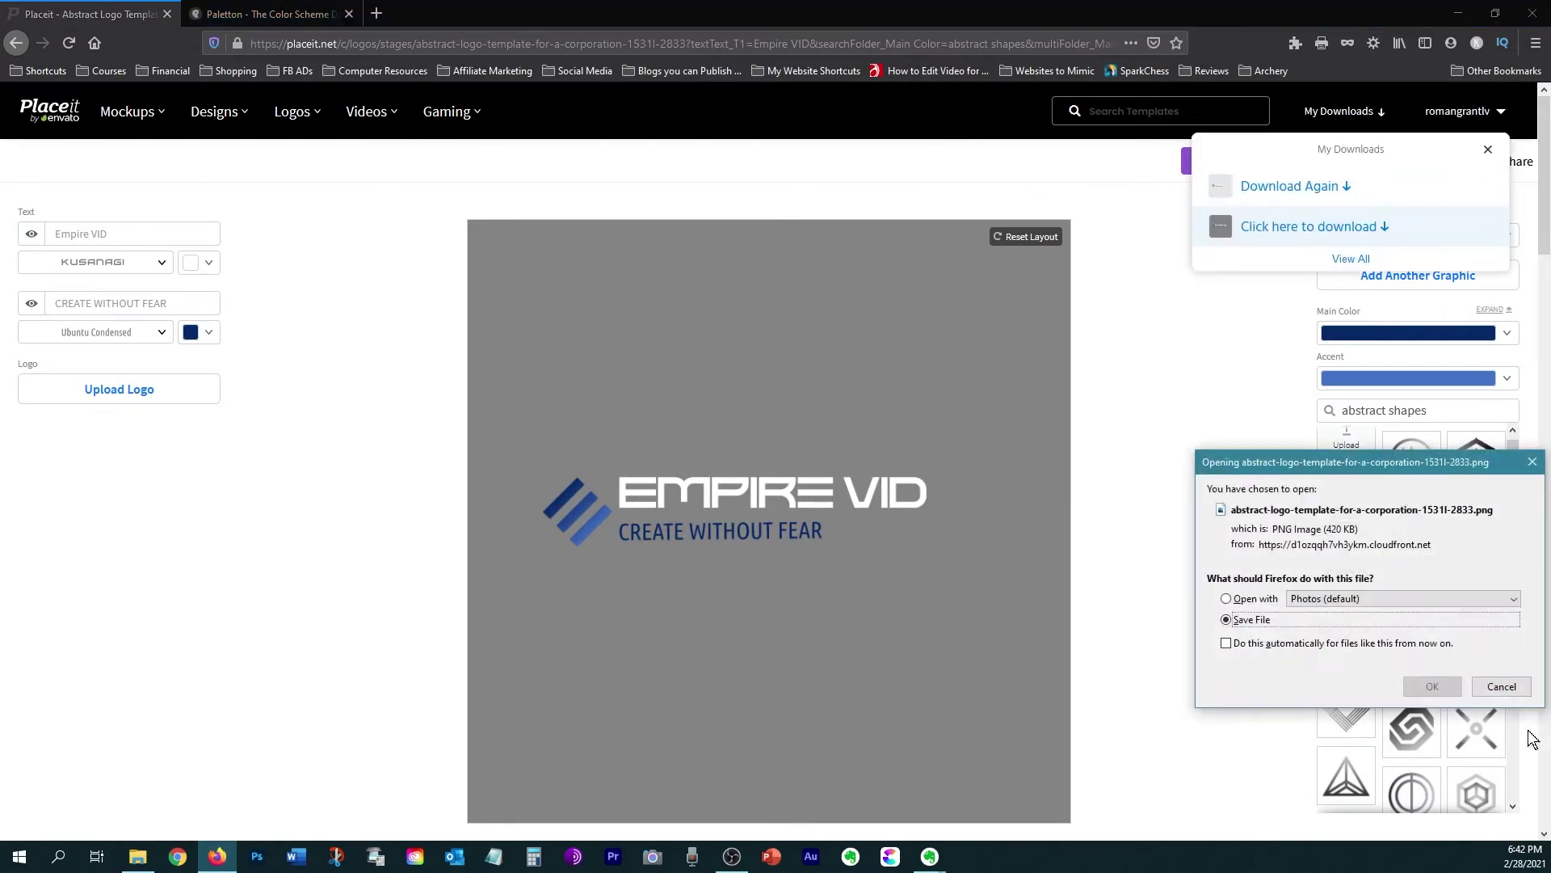